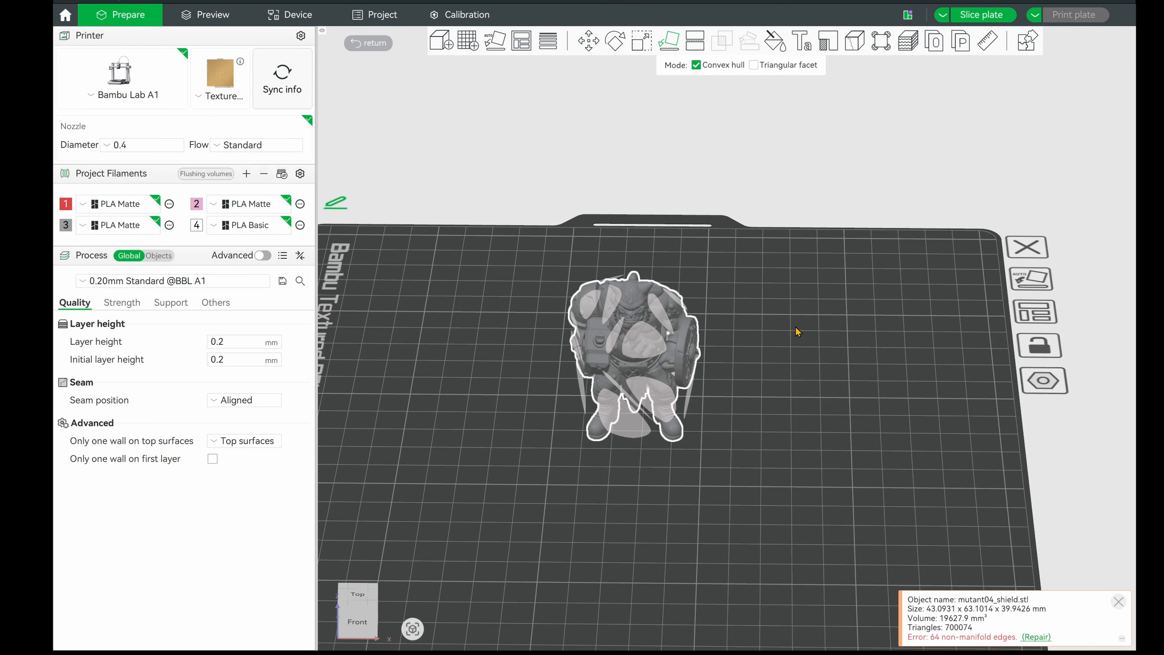
Stand the miniature upright on its feet on the build plate and slice the plate
{"action": "left_click", "coordinate": [357, 45]}
{"action": "key", "text": "3"}
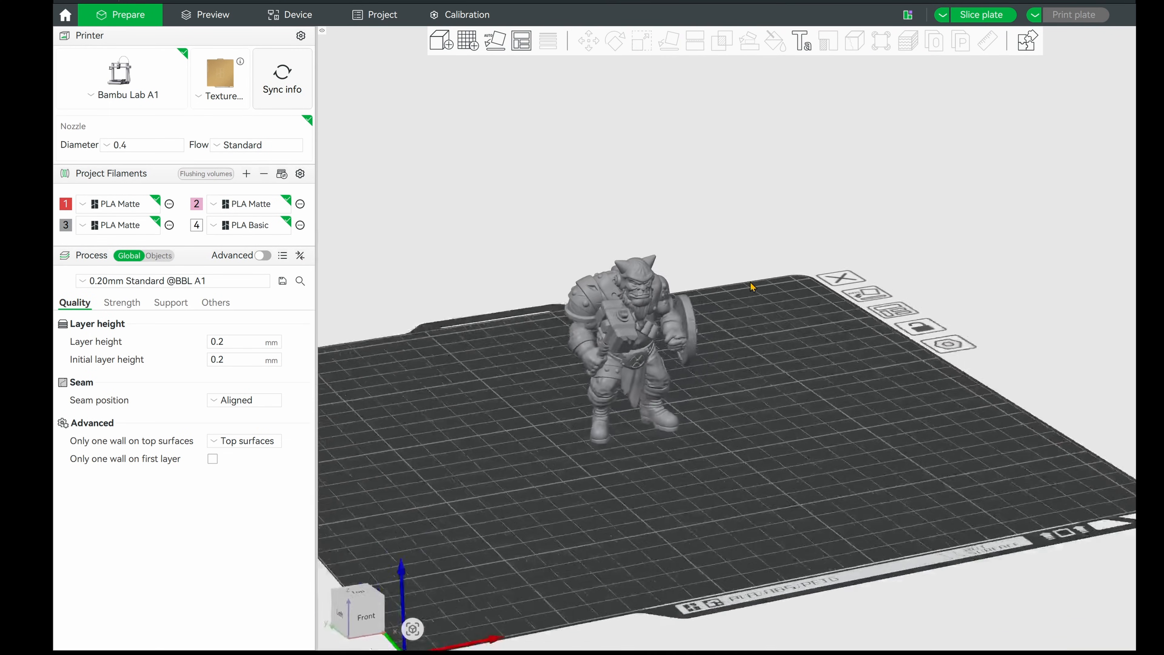
{"action": "left_click_drag", "start_coordinate": [758, 276], "coordinate": [710, 284]}
{"action": "key", "text": "3"}
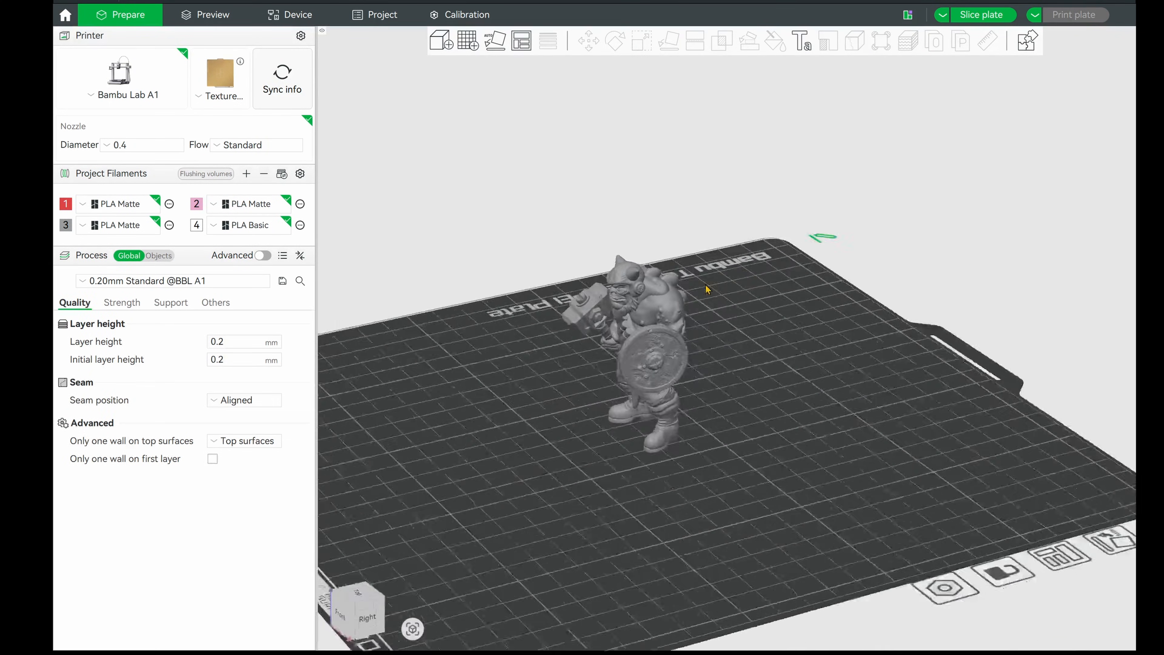
{"action": "left_click", "coordinate": [965, 17]}
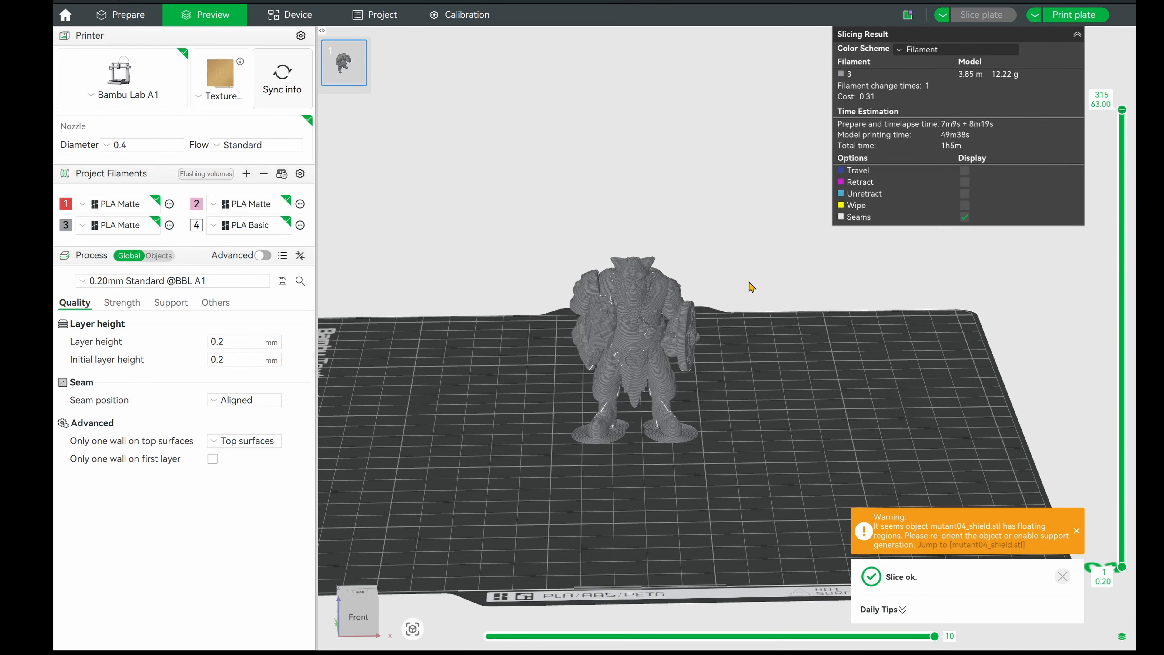
Repair the miniature's non-manifold edges and preview the slice with tree(auto) support enabled
{"action": "left_click", "coordinate": [969, 544]}
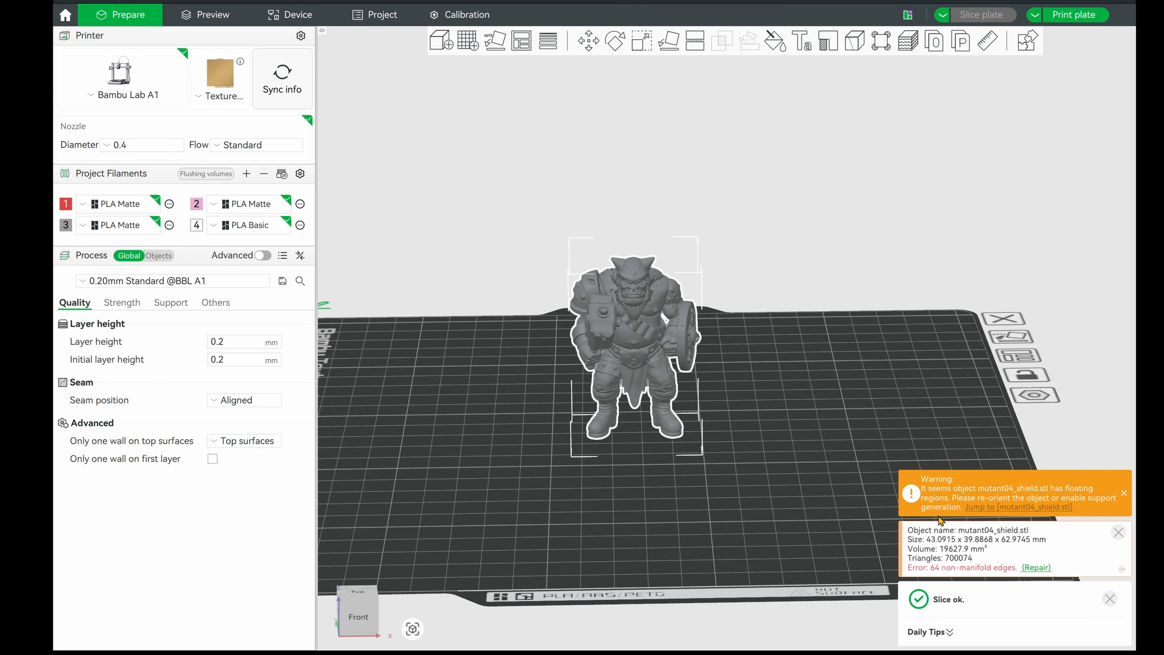
{"action": "left_click", "coordinate": [1025, 567]}
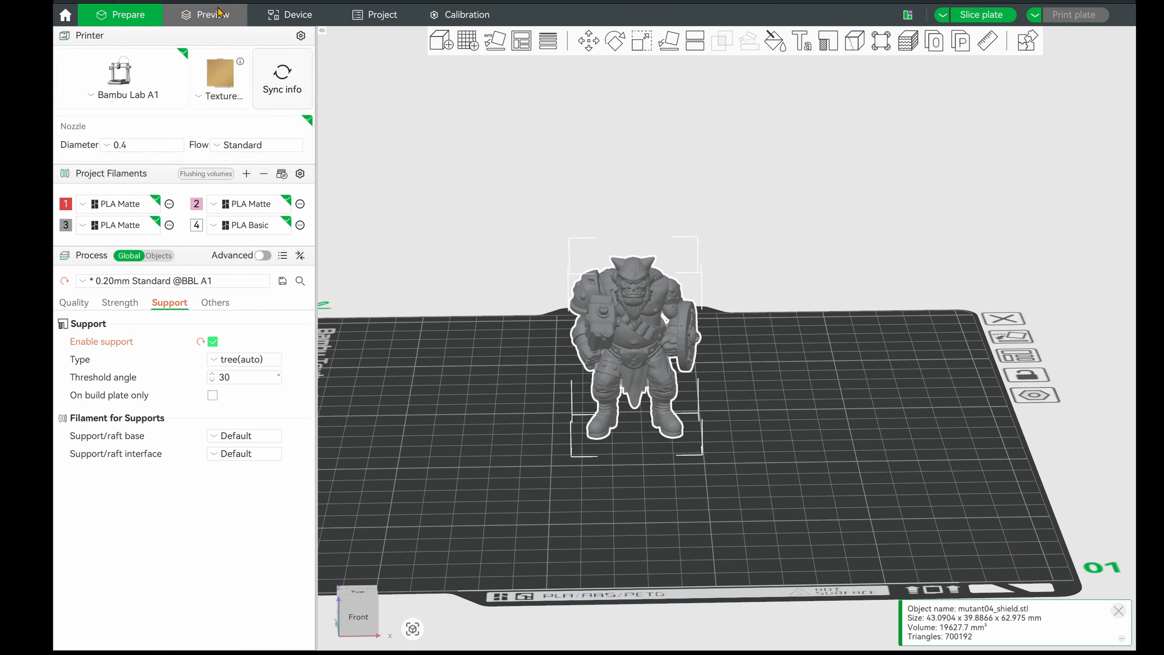
{"action": "left_click", "coordinate": [218, 12]}
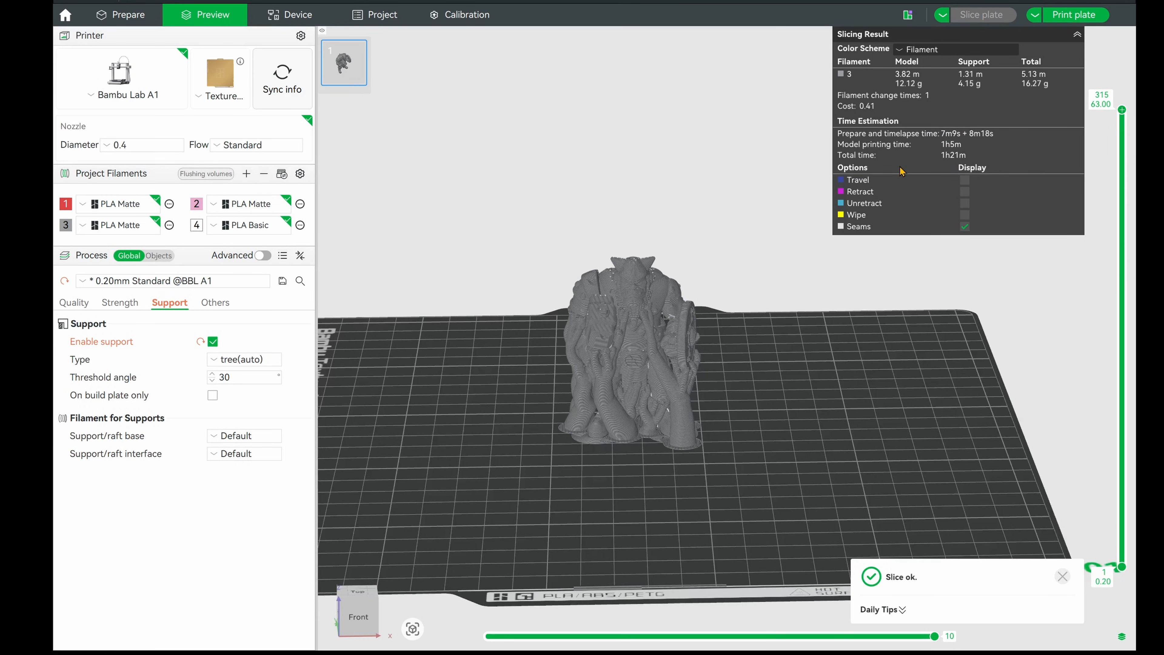
{"action": "left_click_drag", "start_coordinate": [714, 403], "coordinate": [781, 369]}
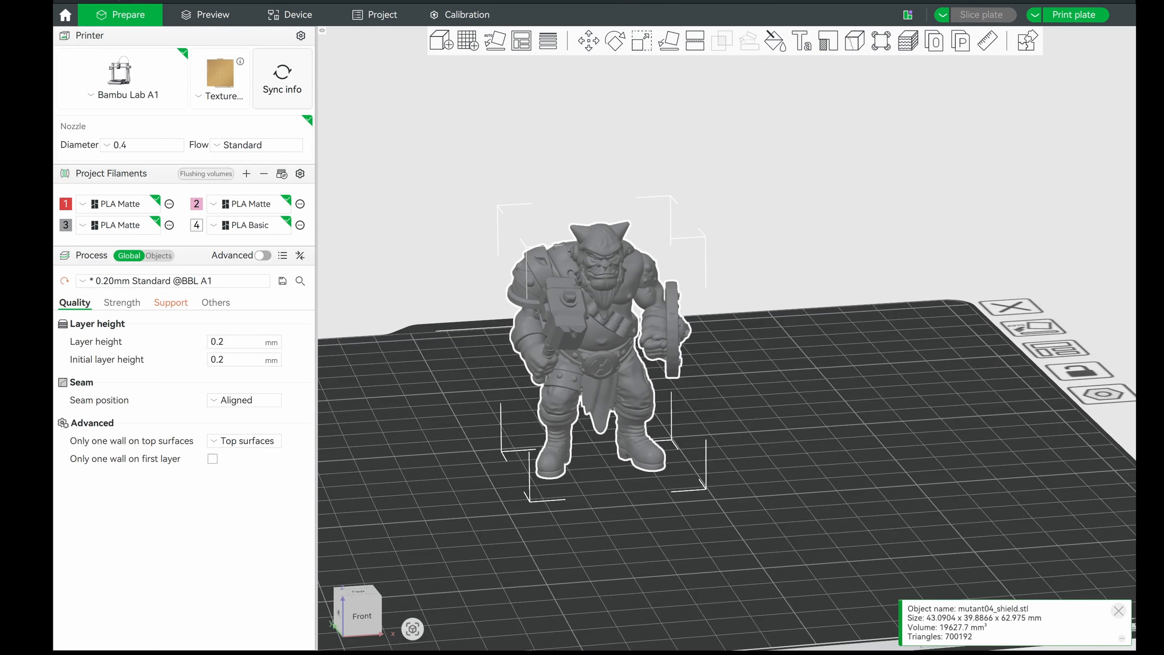
{"action": "double_click", "coordinate": [217, 342]}
{"action": "scroll", "coordinate": [207, 279], "scroll_direction": "up", "scroll_amount": 3}
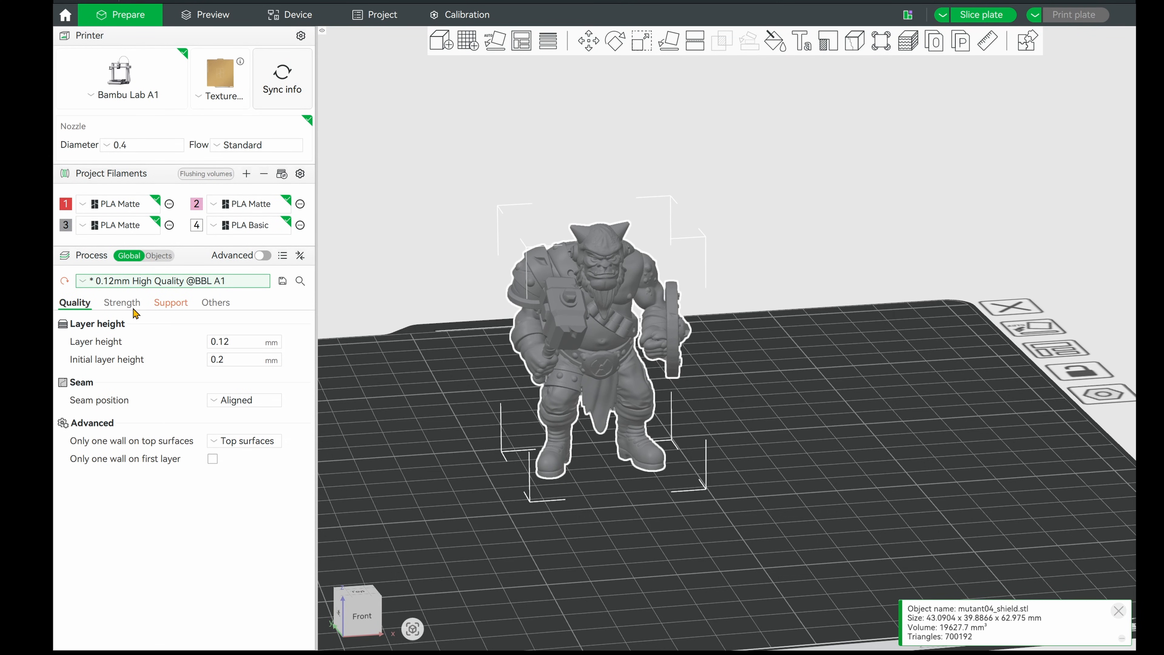
{"action": "left_click_drag", "start_coordinate": [218, 341], "coordinate": [241, 343]}
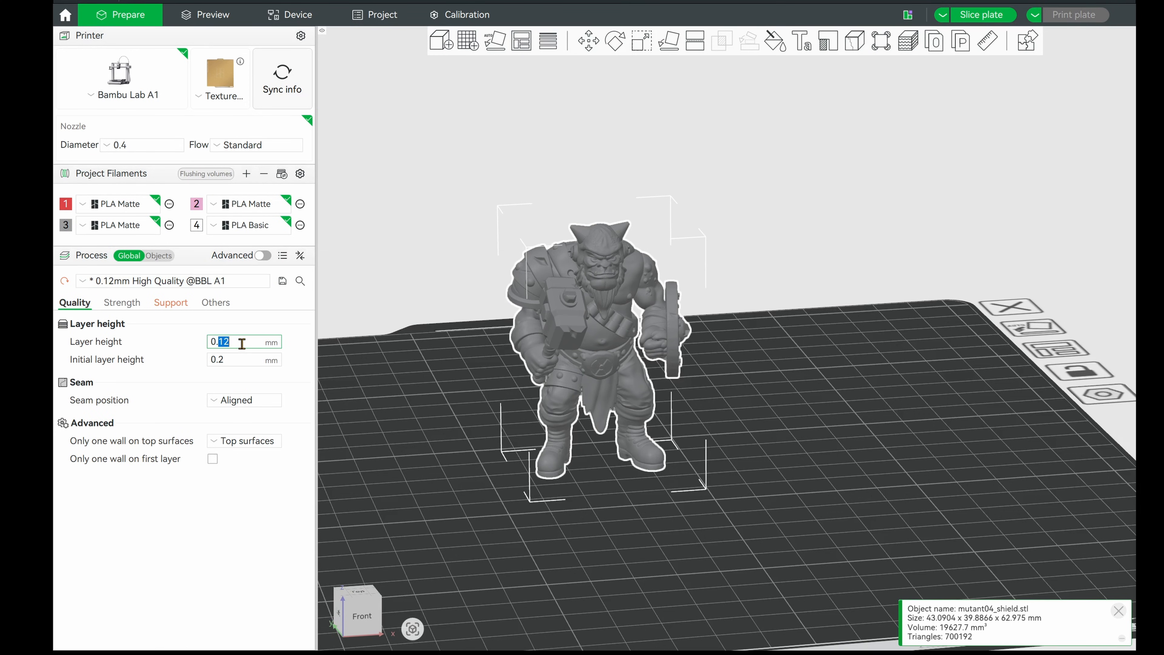
{"action": "type", "text": "08"}
{"action": "key", "text": "Tab"}
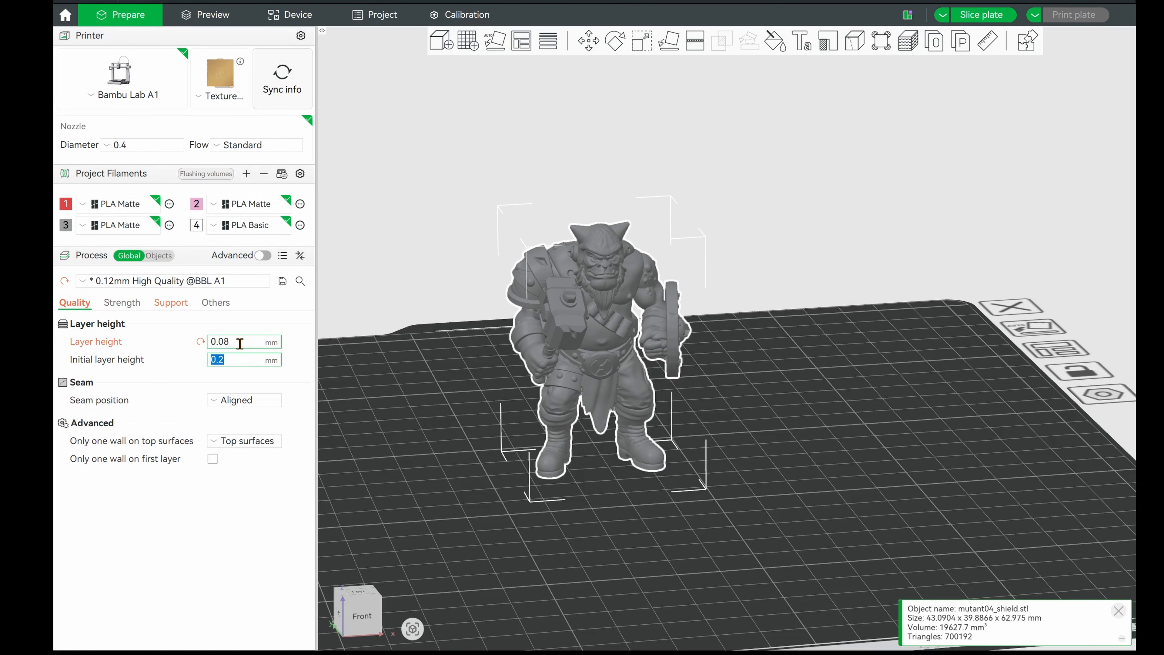
Turn on the advanced process settings and set the outer wall line width to 0.35 mm
{"action": "left_click", "coordinate": [264, 255]}
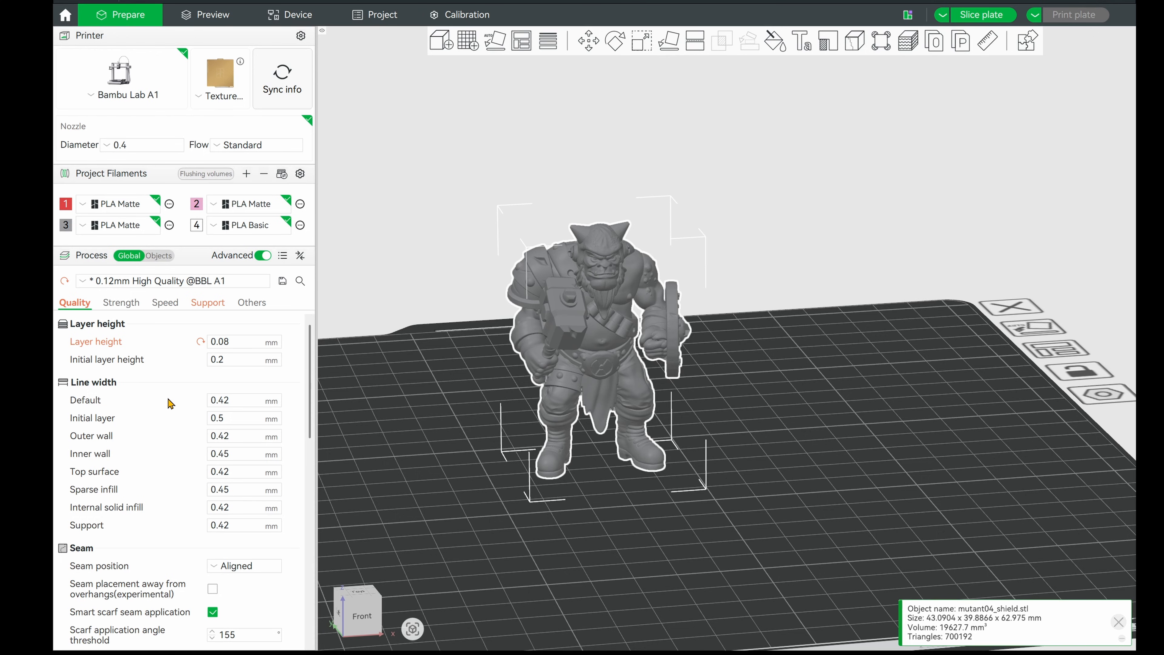
{"action": "left_click", "coordinate": [223, 435]}
{"action": "left_click_drag", "start_coordinate": [218, 435], "coordinate": [232, 435]}
{"action": "type", "text": "35"}
{"action": "key", "text": "Tab"}
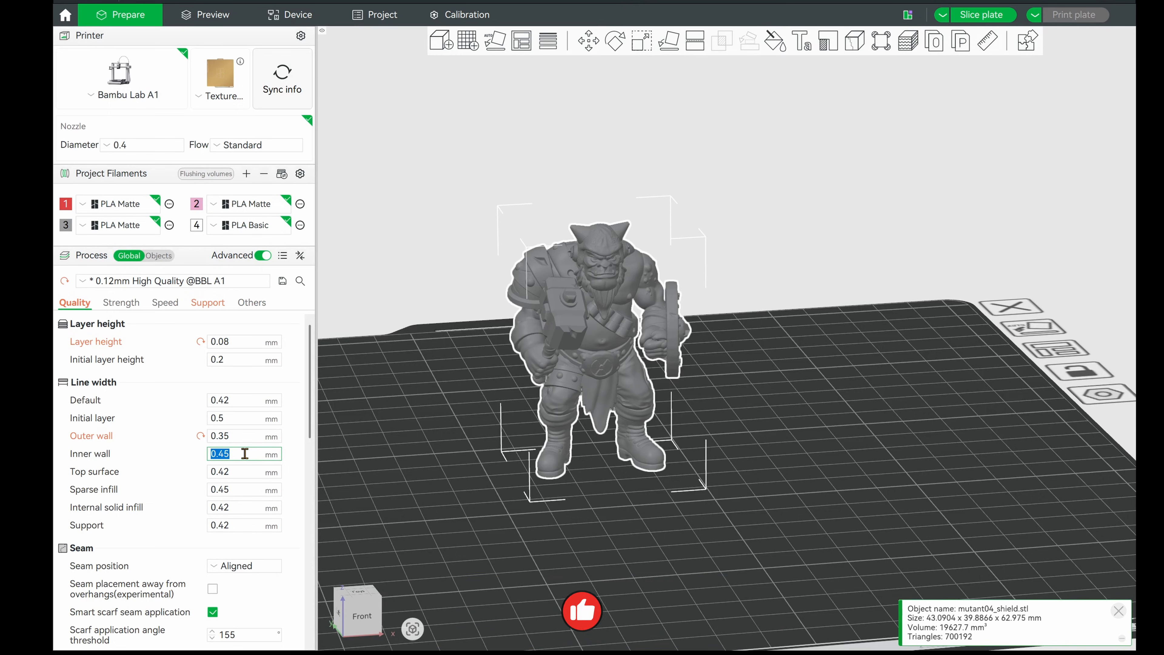
Set the top surface line width to 0.35 mm
{"action": "left_click", "coordinate": [239, 476]}
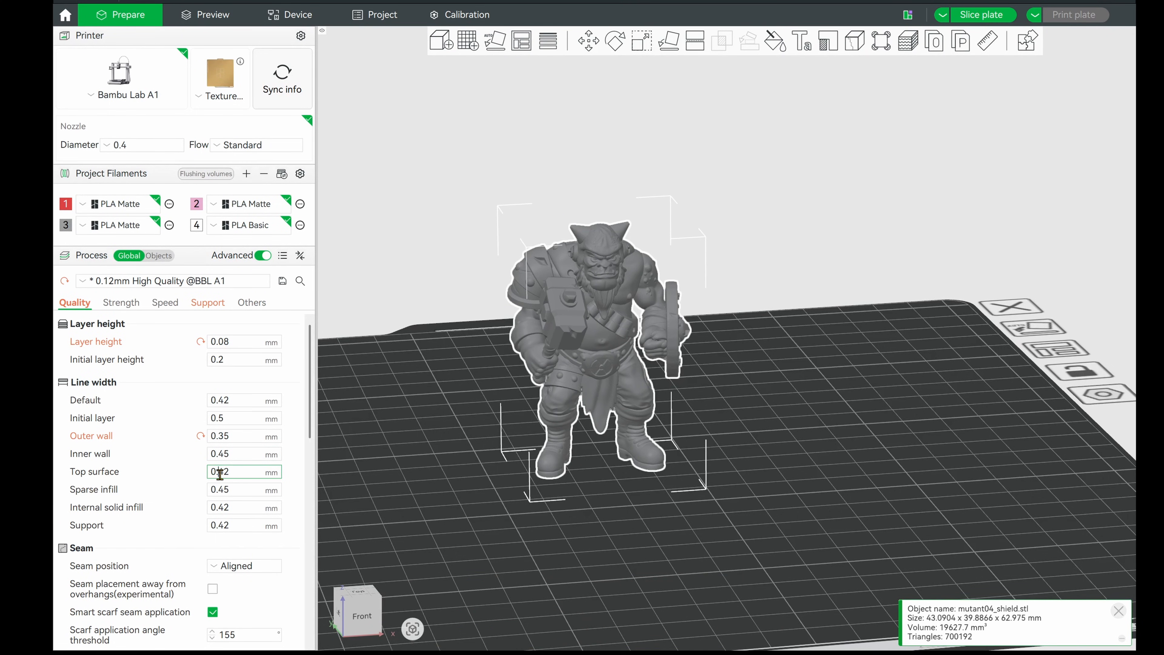
{"action": "left_click_drag", "start_coordinate": [218, 473], "coordinate": [253, 479]}
{"action": "type", "text": "35"}
{"action": "key", "text": "Tab"}
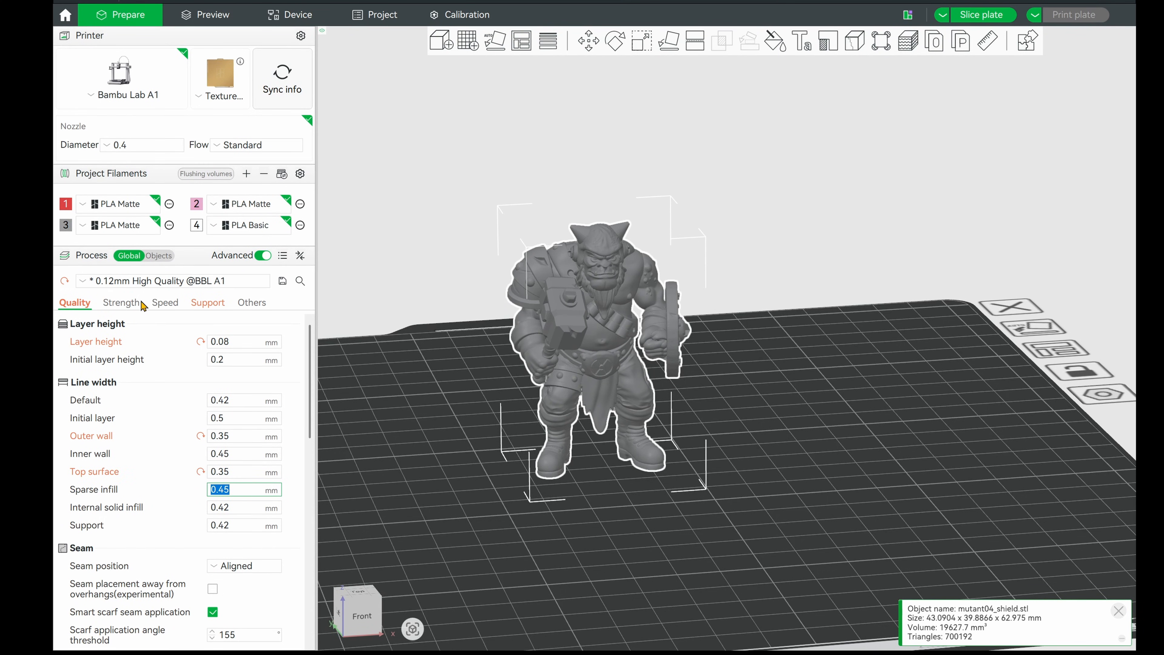
Set the outer wall speed to 30 mm/s and the inner wall speed to 70 mm/s
{"action": "left_click", "coordinate": [189, 302]}
{"action": "left_click", "coordinate": [166, 305]}
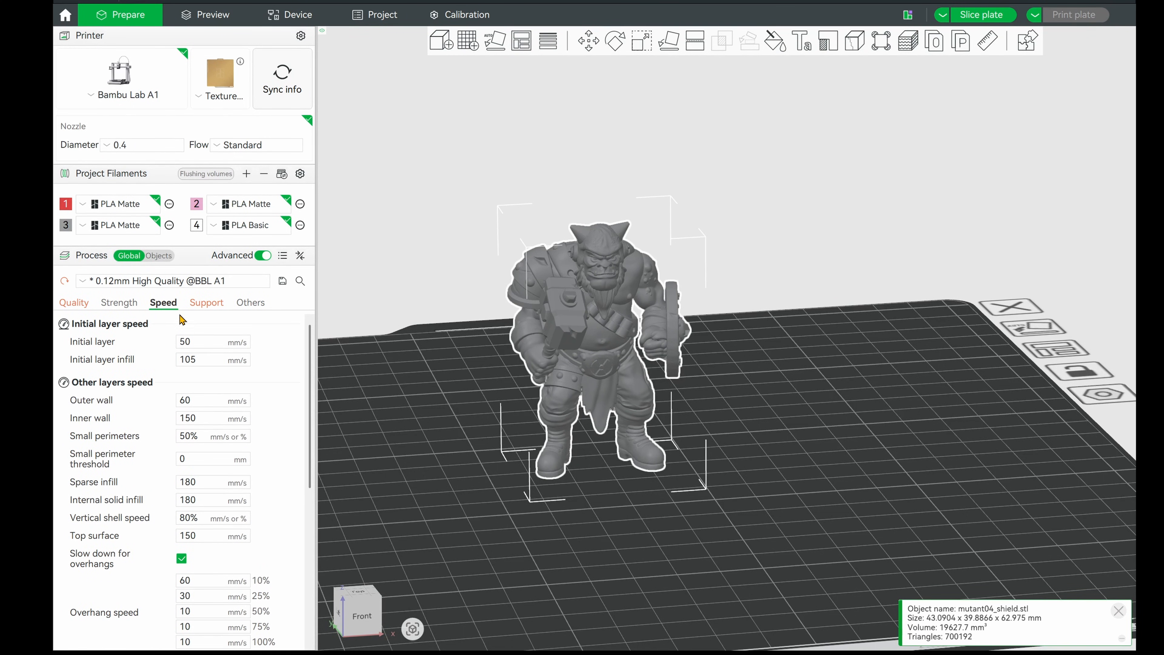
{"action": "left_click_drag", "start_coordinate": [187, 399], "coordinate": [158, 396]}
{"action": "type", "text": "3"}
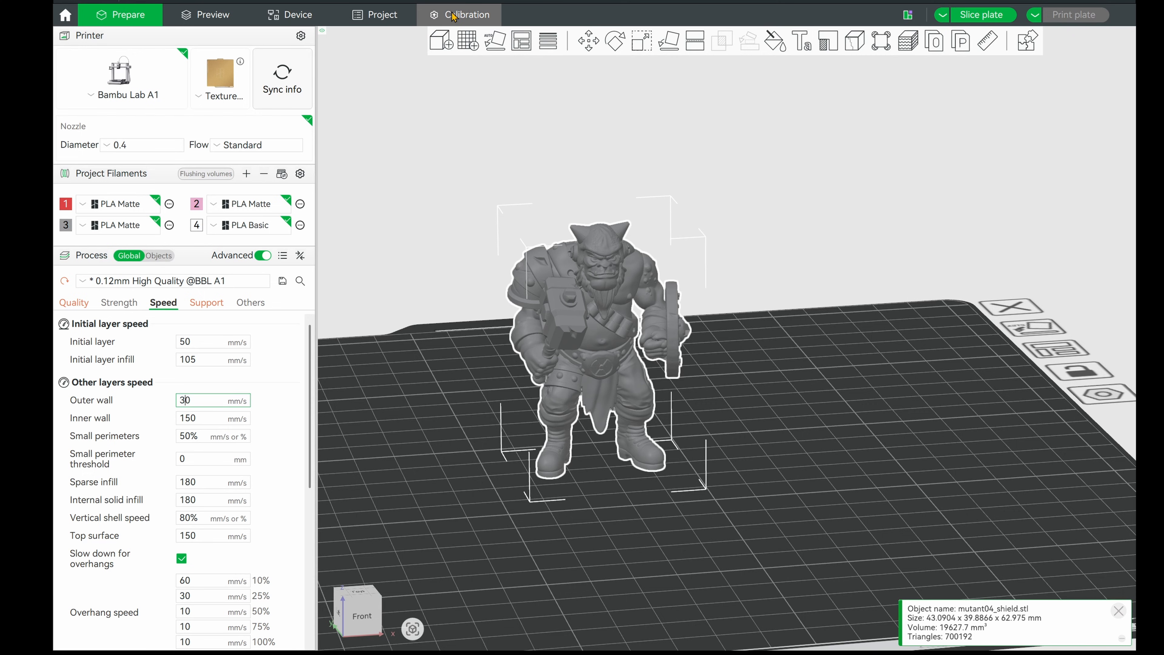
{"action": "left_click_drag", "start_coordinate": [191, 418], "coordinate": [178, 421]}
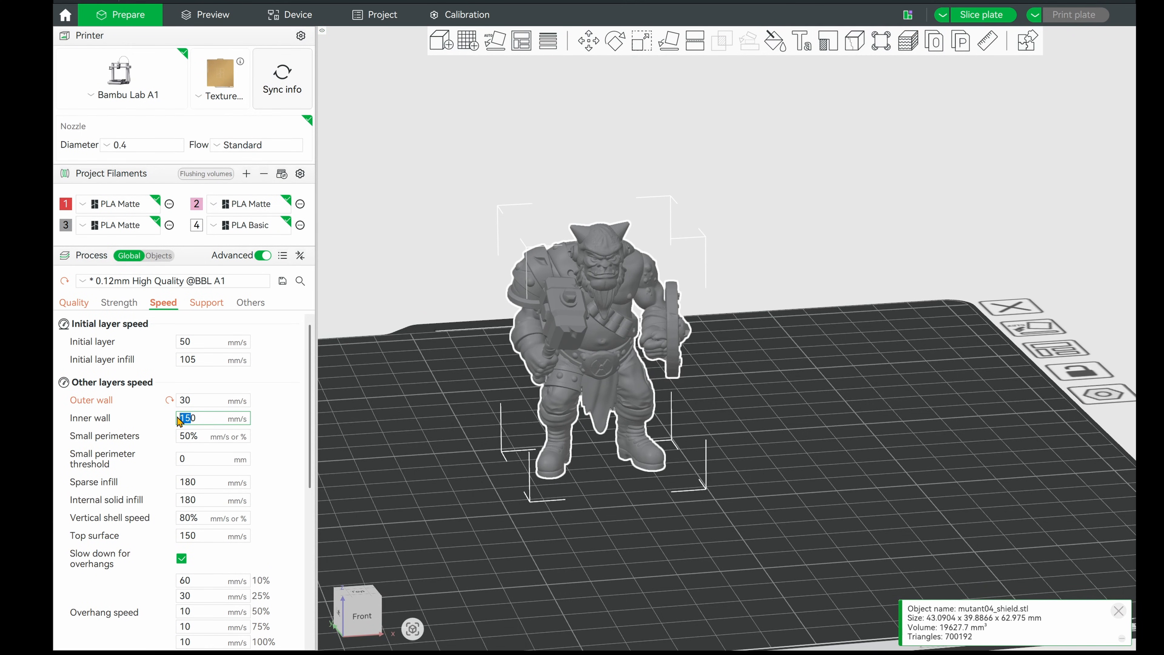
{"action": "type", "text": "70"}
Set the top surface print speed to 35 mm/s
{"action": "scroll", "coordinate": [278, 436], "scroll_direction": "down", "scroll_amount": 1}
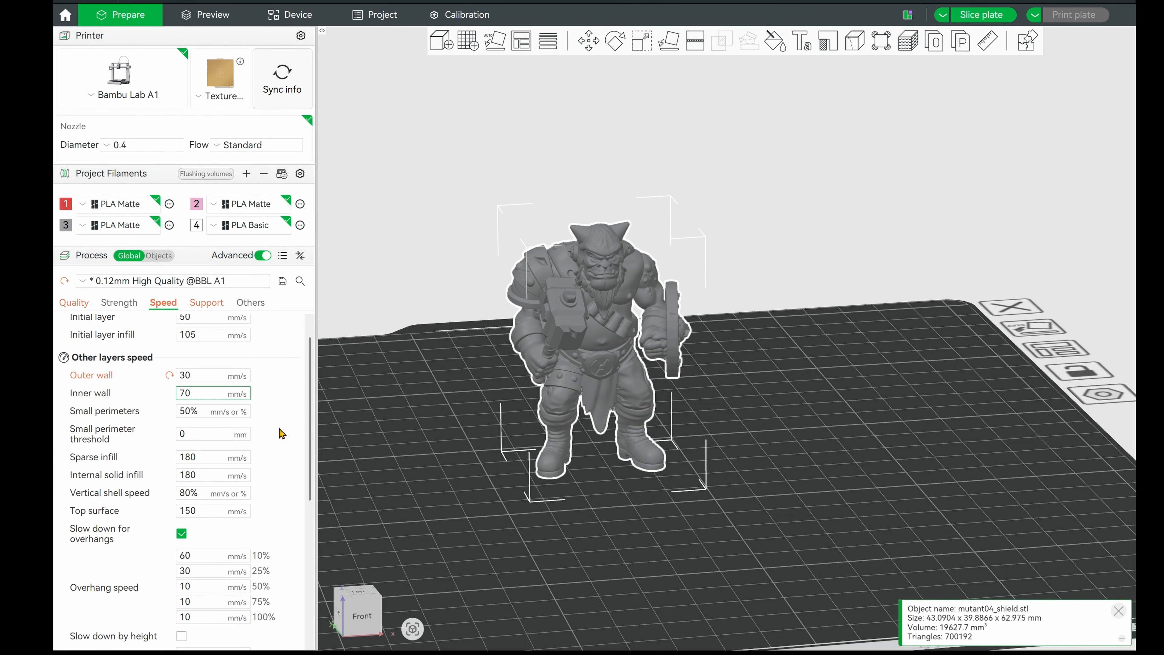
{"action": "scroll", "coordinate": [281, 433], "scroll_direction": "down", "scroll_amount": 1}
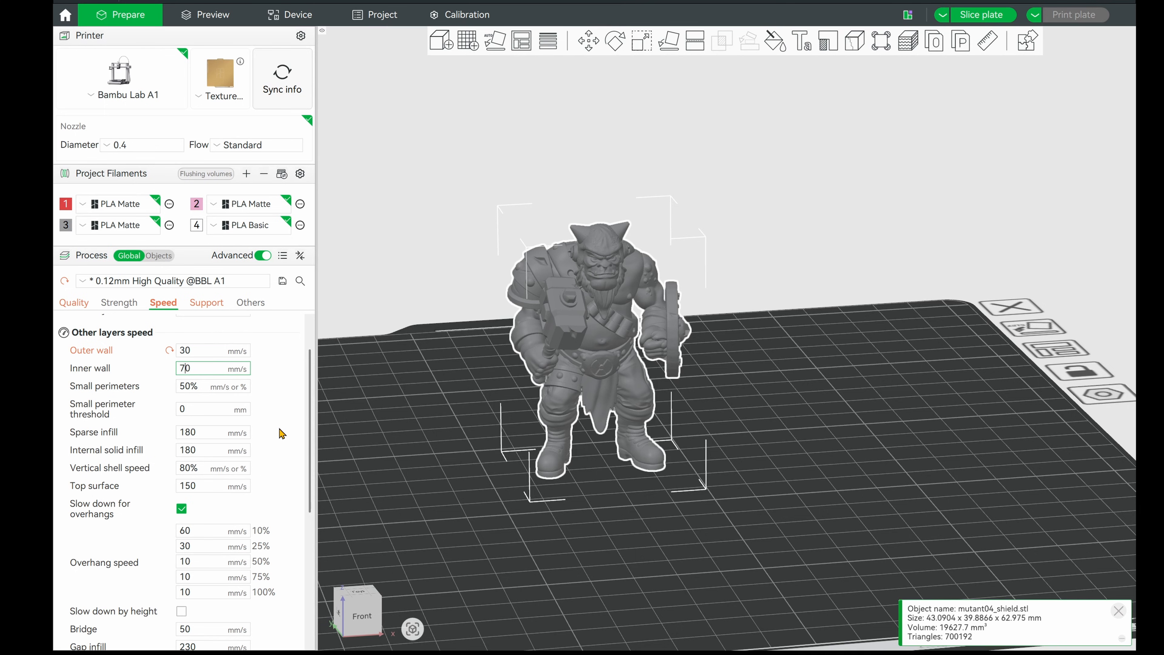
{"action": "scroll", "coordinate": [282, 442], "scroll_direction": "down", "scroll_amount": 2}
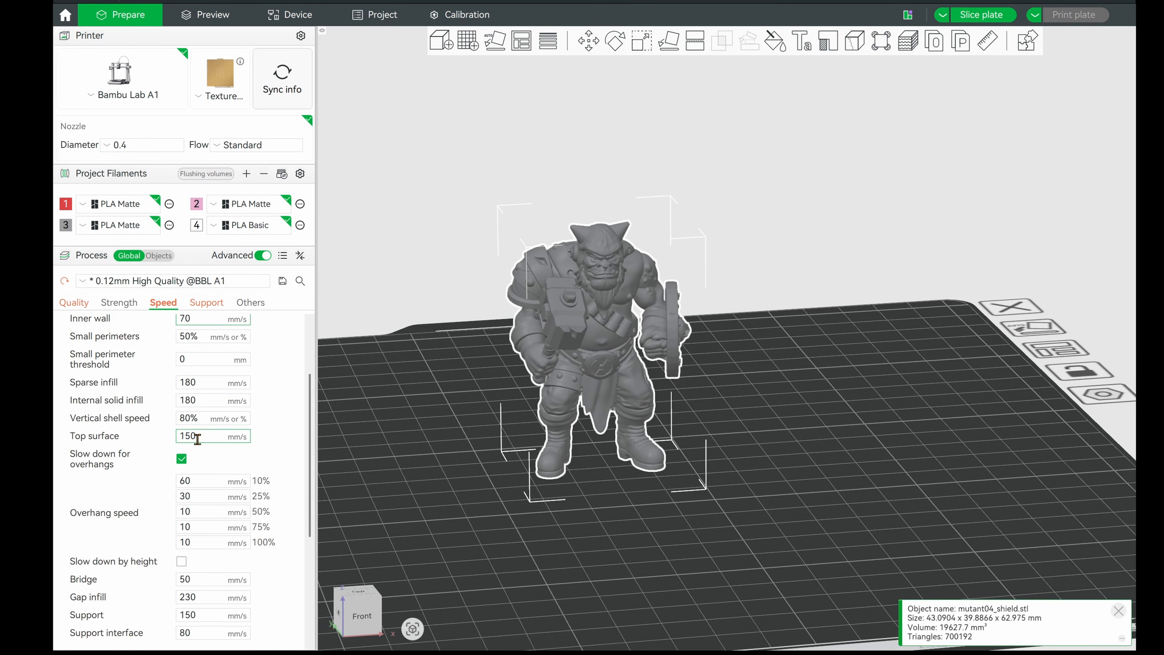
{"action": "left_click_drag", "start_coordinate": [190, 435], "coordinate": [161, 444]}
{"action": "type", "text": "35"}
Set both the top Z distance and the bottom Z distance of the supports to 0.2 mm
{"action": "scroll", "coordinate": [304, 430], "scroll_direction": "down", "scroll_amount": 1}
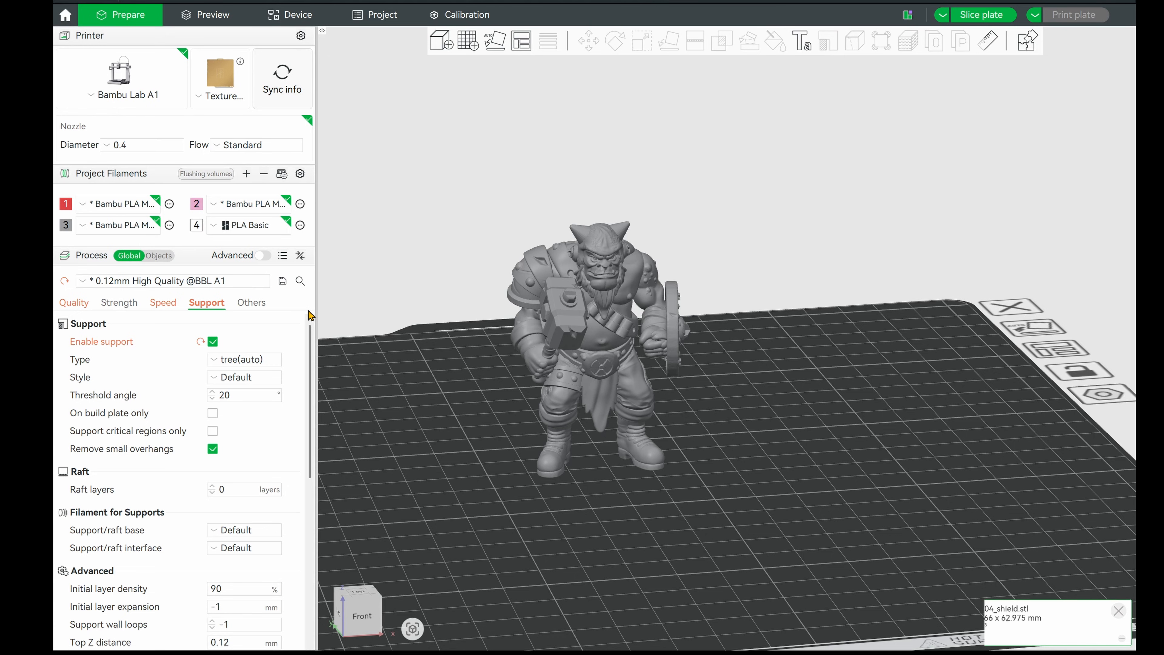
{"action": "scroll", "coordinate": [315, 394], "scroll_direction": "down", "scroll_amount": 1}
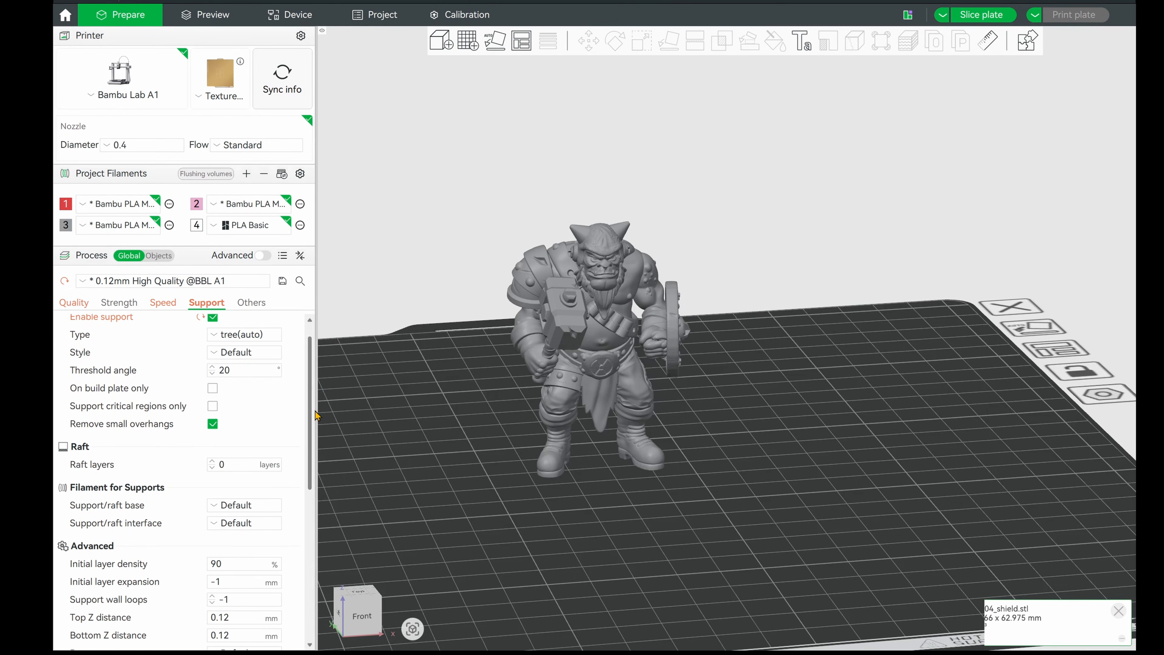
{"action": "scroll", "coordinate": [316, 400], "scroll_direction": "down", "scroll_amount": 2}
{"action": "scroll", "coordinate": [301, 430], "scroll_direction": "down", "scroll_amount": 4}
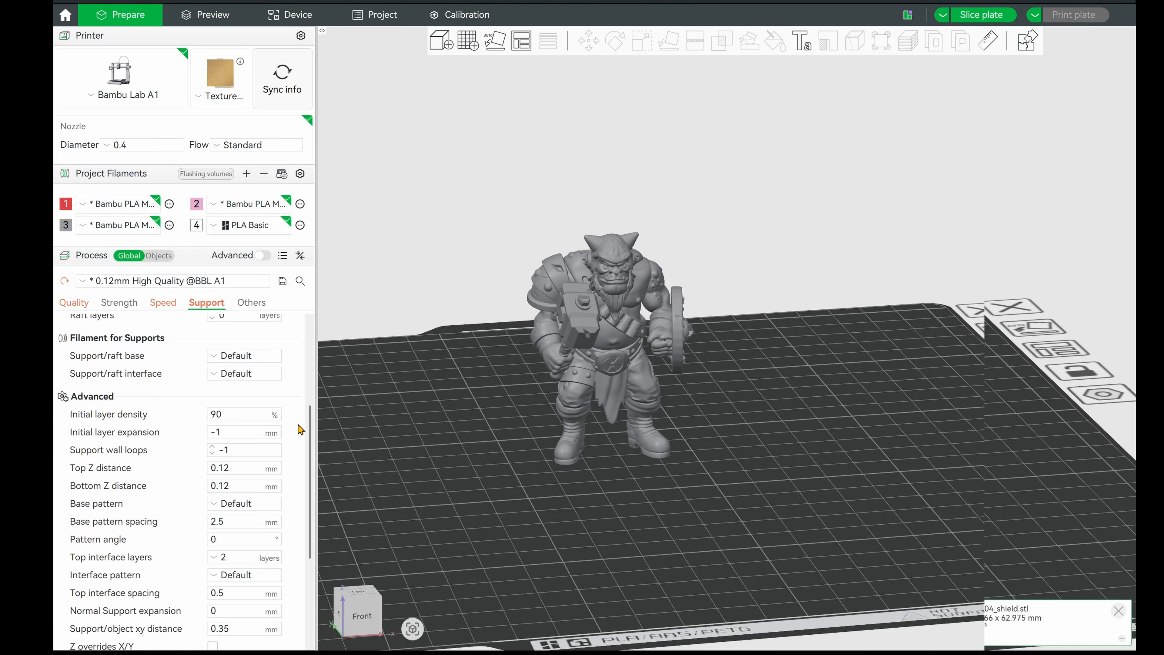
{"action": "scroll", "coordinate": [300, 429], "scroll_direction": "down", "scroll_amount": 3}
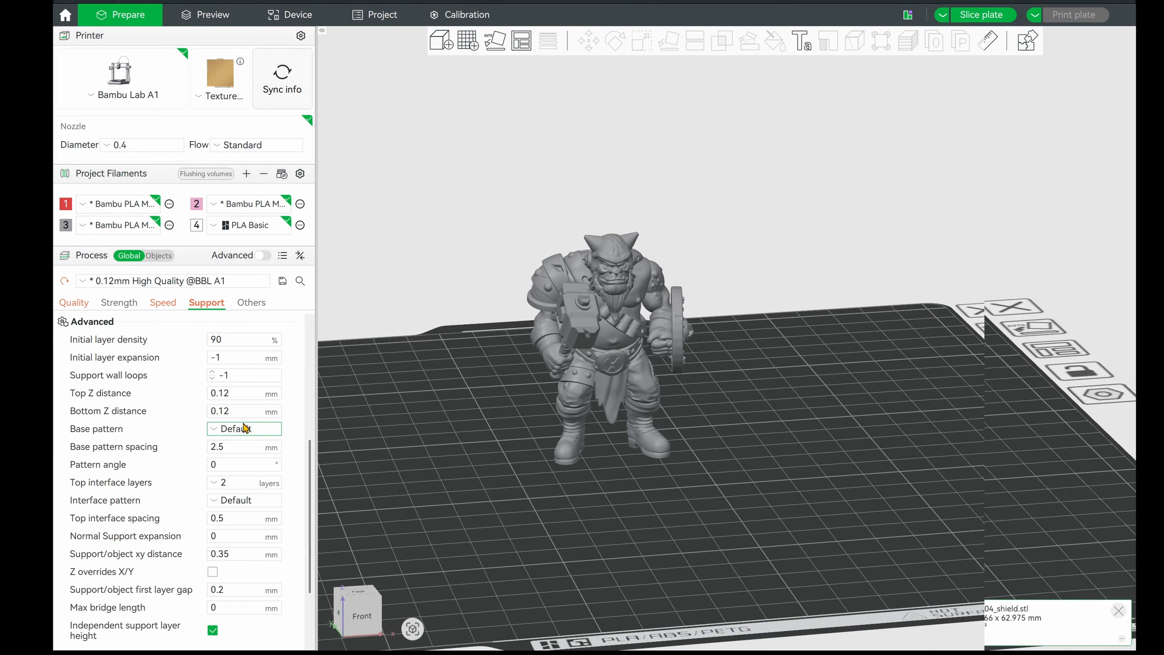
{"action": "left_click", "coordinate": [224, 410]}
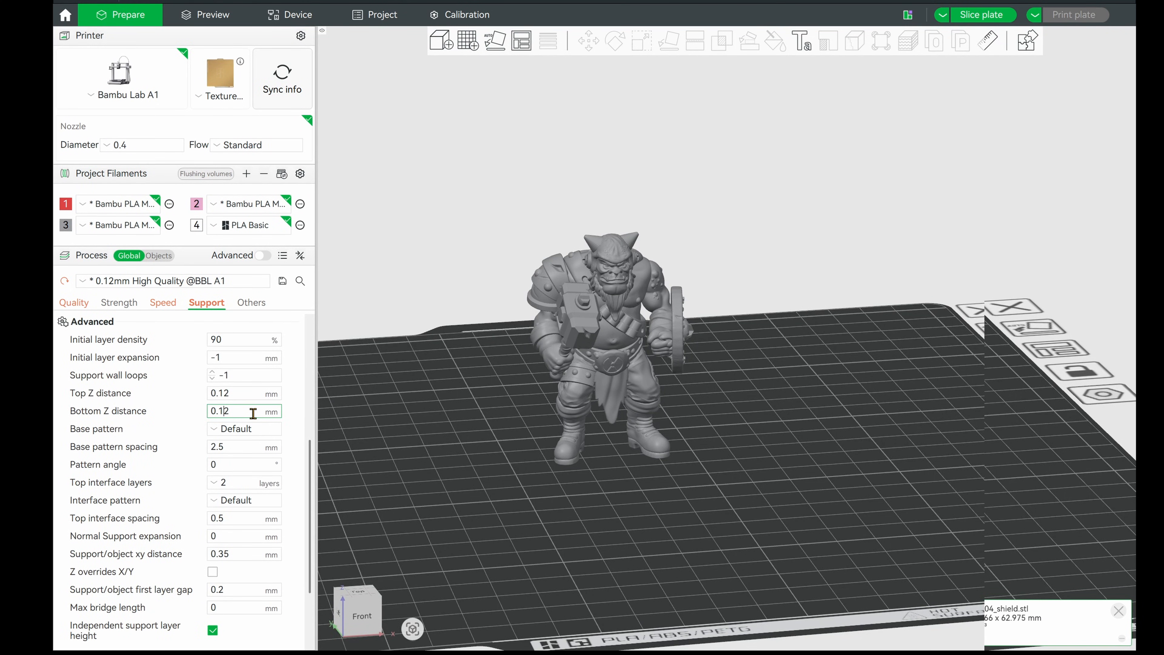
{"action": "key", "text": "shift+Tab"}
{"action": "type", "text": "0.2"}
{"action": "left_click", "coordinate": [242, 408]}
{"action": "scroll", "coordinate": [241, 412], "scroll_direction": "up", "scroll_amount": 1}
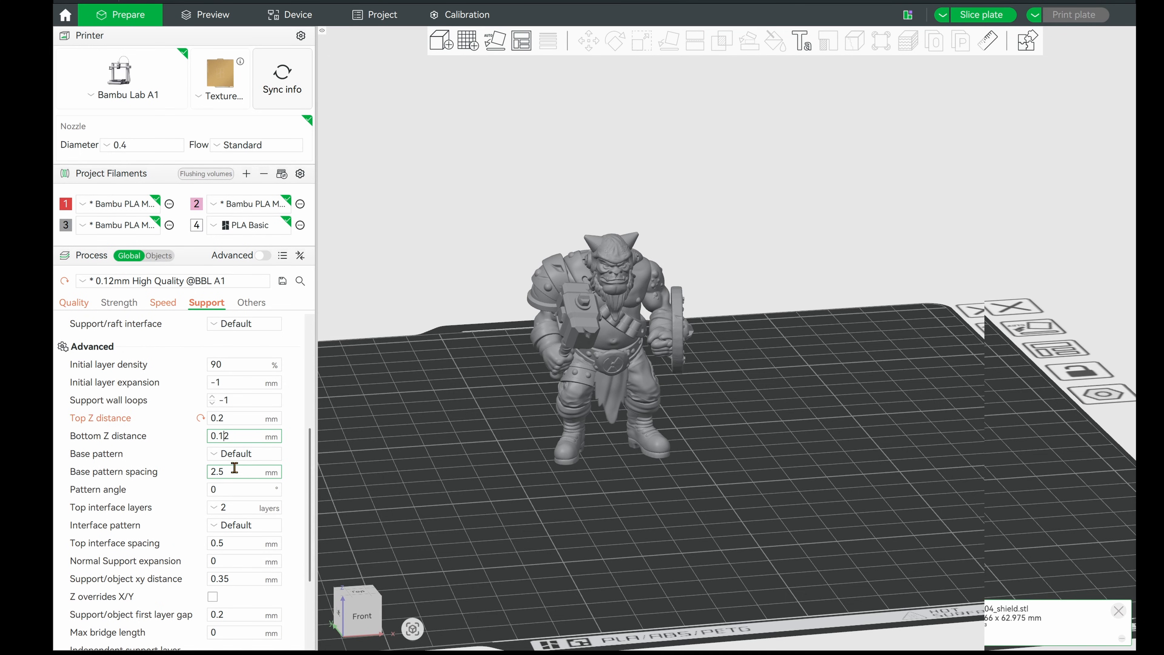
{"action": "key", "text": "BackSpace"}
{"action": "key", "text": "Tab"}
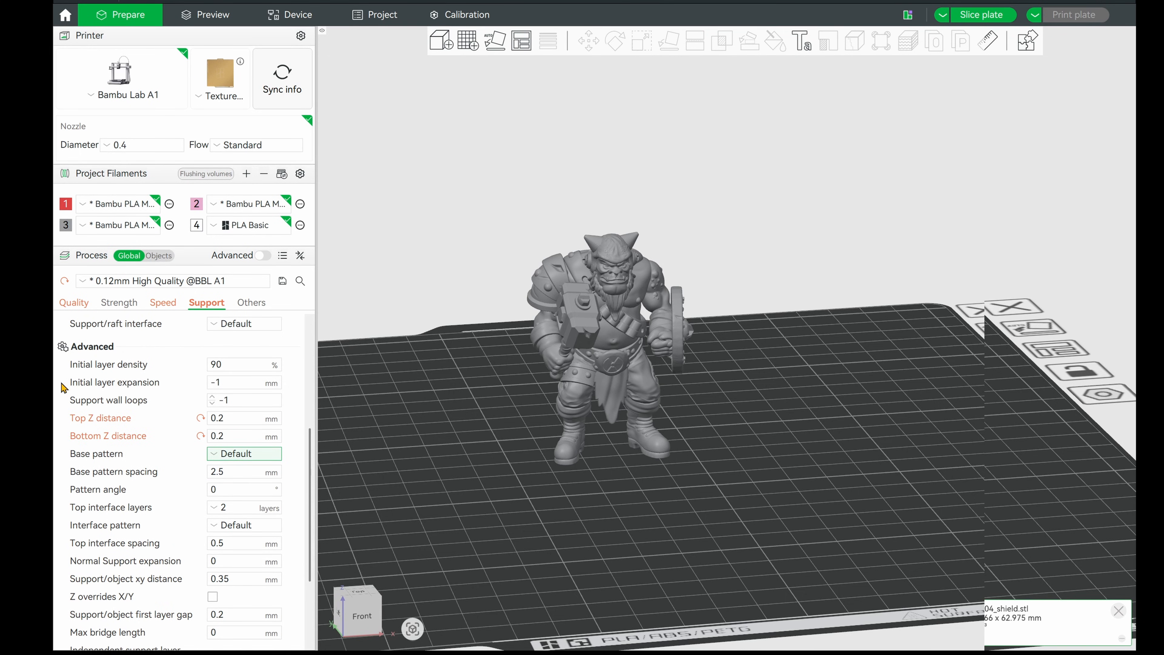
{"action": "left_click", "coordinate": [85, 306]}
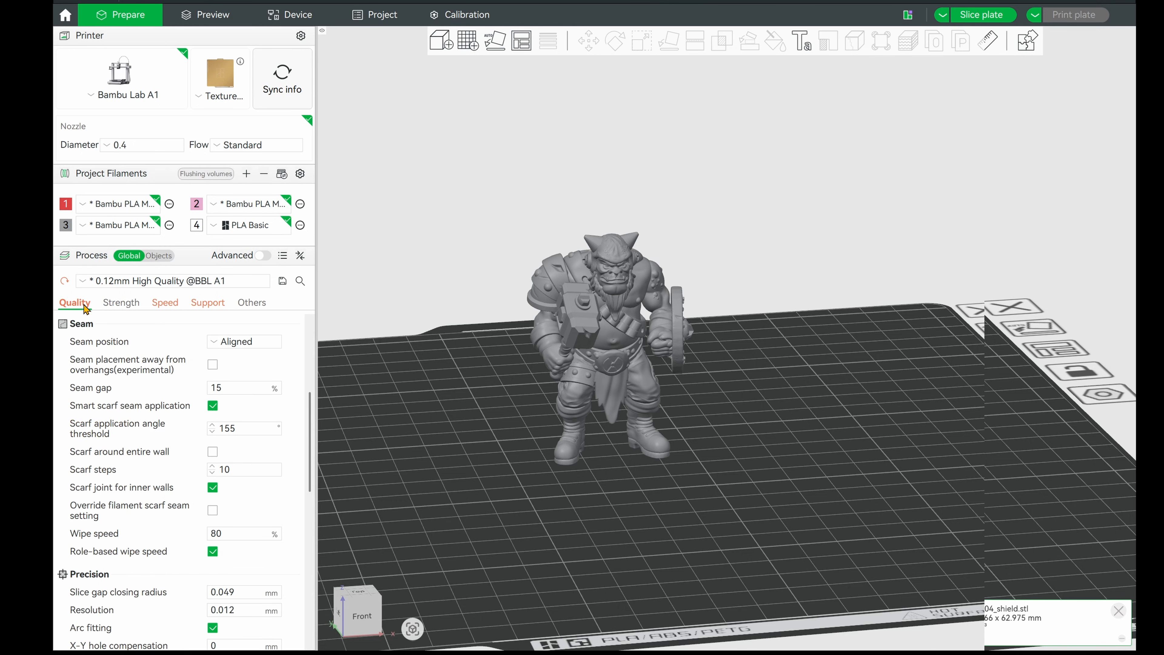
{"action": "scroll", "coordinate": [91, 343], "scroll_direction": "up", "scroll_amount": 3}
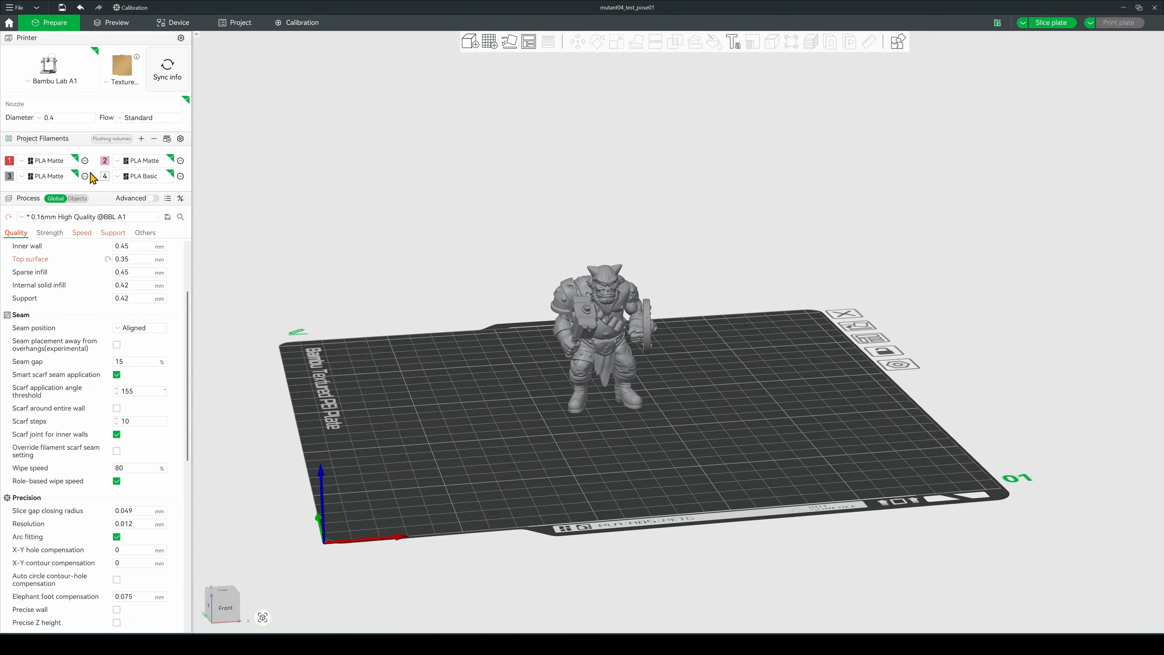
Set the nozzle temperature for the other layers of filament 3, Bambu PLA Matte, to 205 °C
{"action": "left_click", "coordinate": [84, 176]}
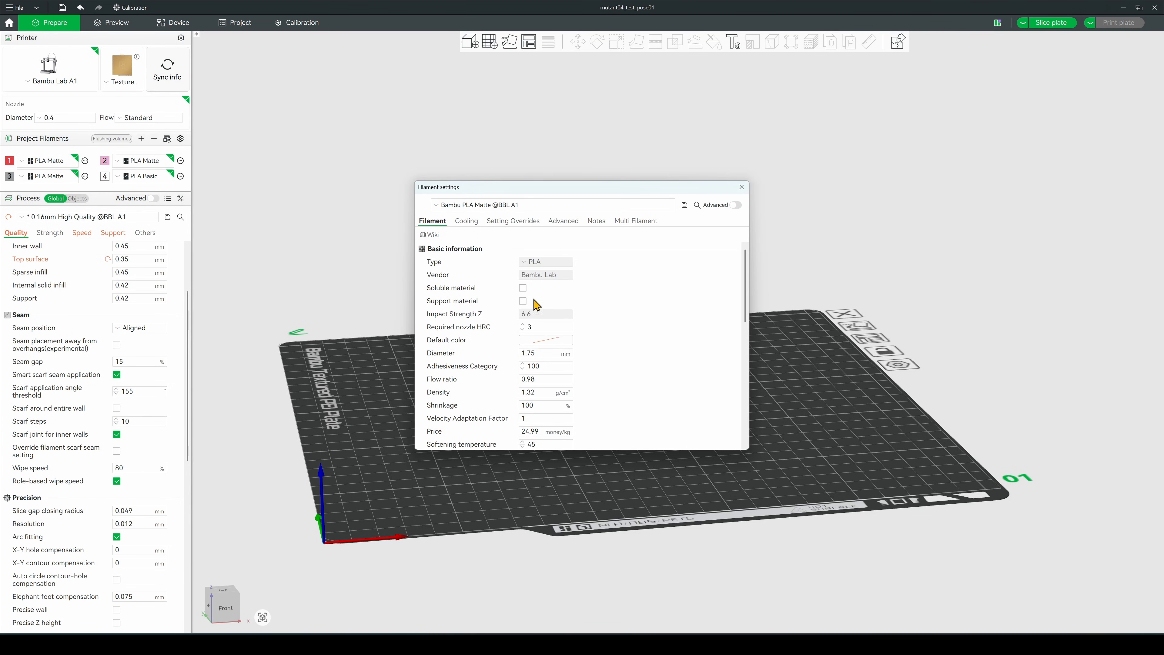
{"action": "left_click_drag", "start_coordinate": [746, 289], "coordinate": [704, 374]}
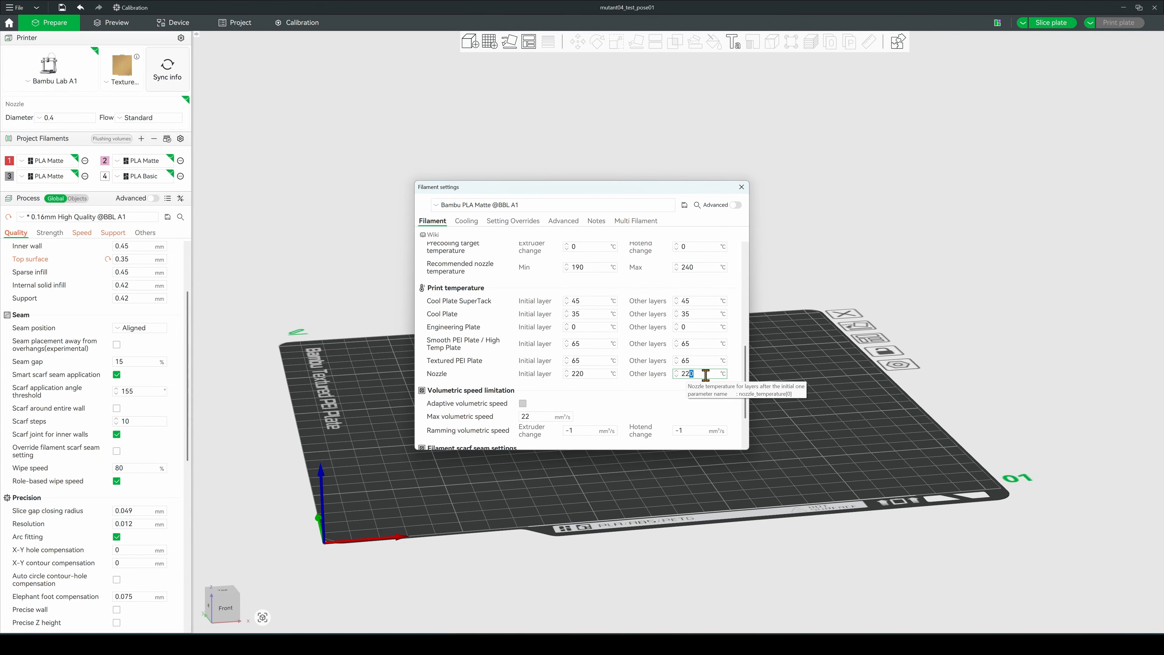
{"action": "key", "text": "BackSpace"}
{"action": "key", "text": "BackSpace"}
{"action": "type", "text": "0"}
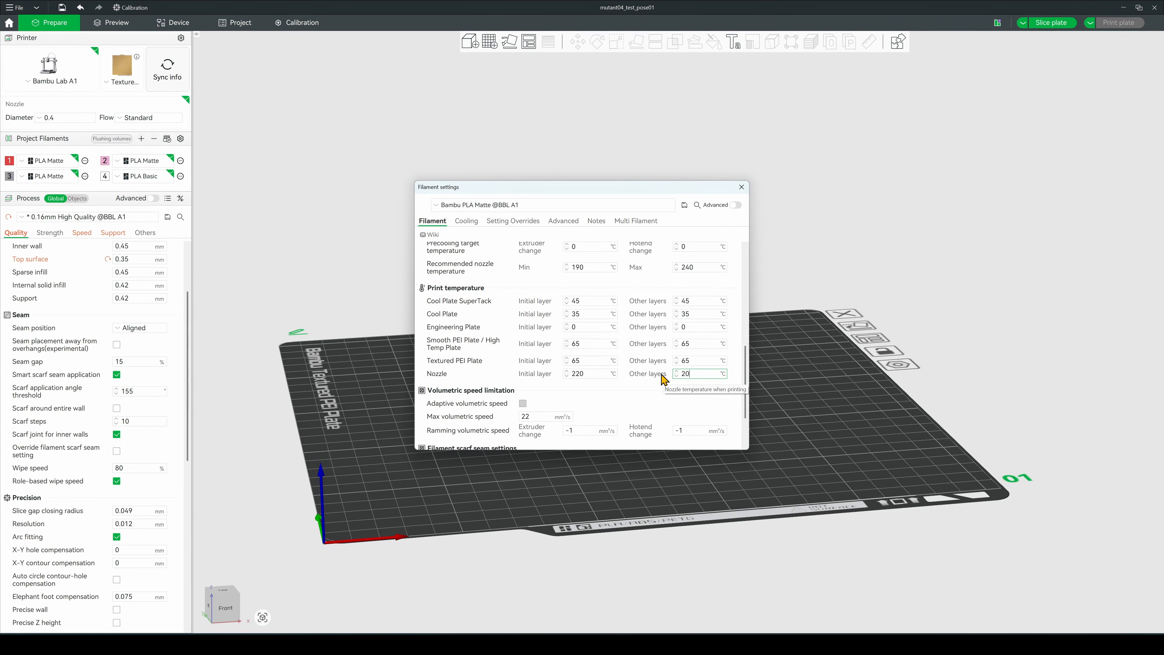
{"action": "type", "text": "5"}
{"action": "key", "text": "Tab"}
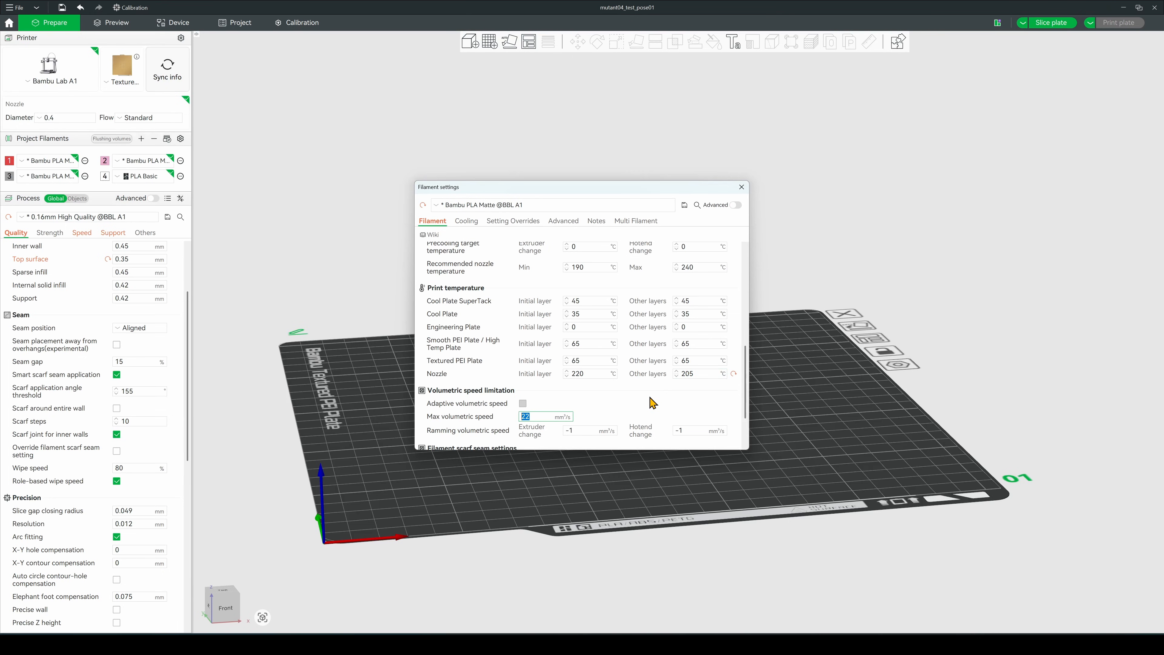
Set the part cooling fan's min fan speed threshold to 90% for the Bambu PLA Matte filament
{"action": "left_click", "coordinate": [472, 222]}
{"action": "scroll", "coordinate": [584, 304], "scroll_direction": "up", "scroll_amount": 1}
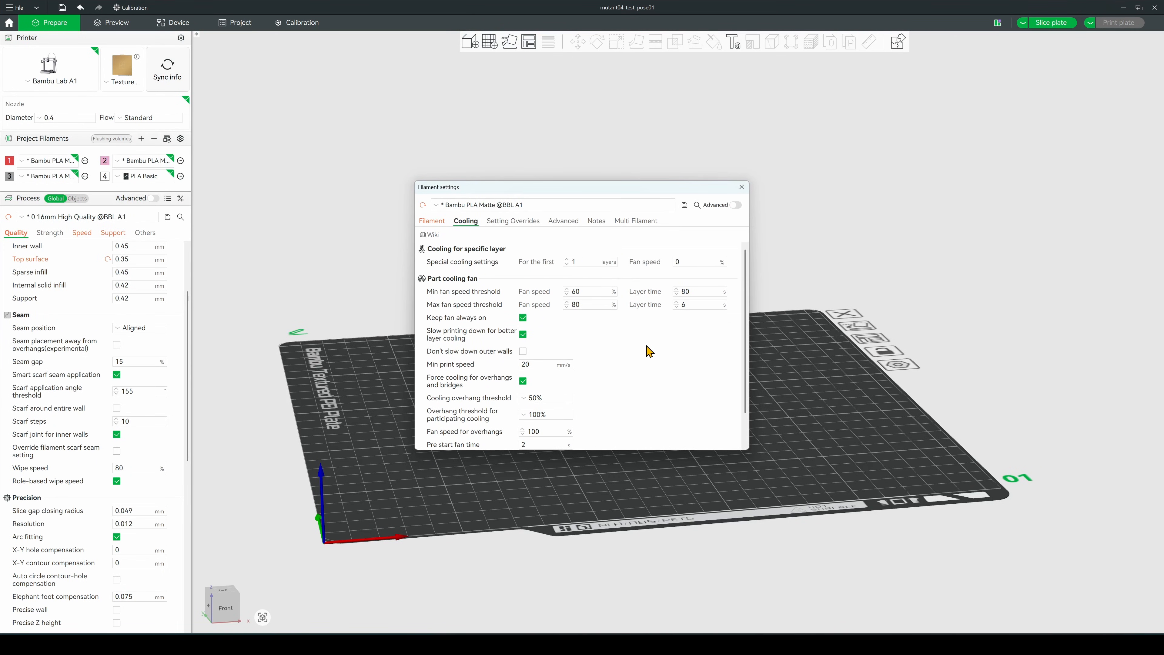
{"action": "left_click_drag", "start_coordinate": [572, 291], "coordinate": [576, 292]}
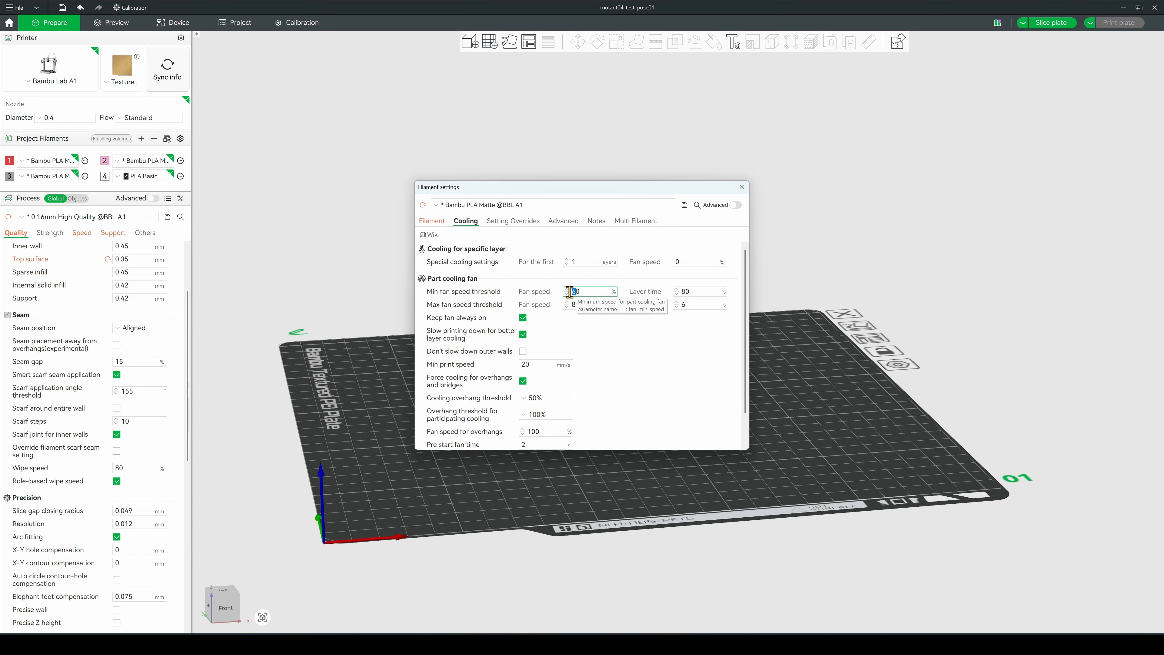
{"action": "type", "text": "9"}
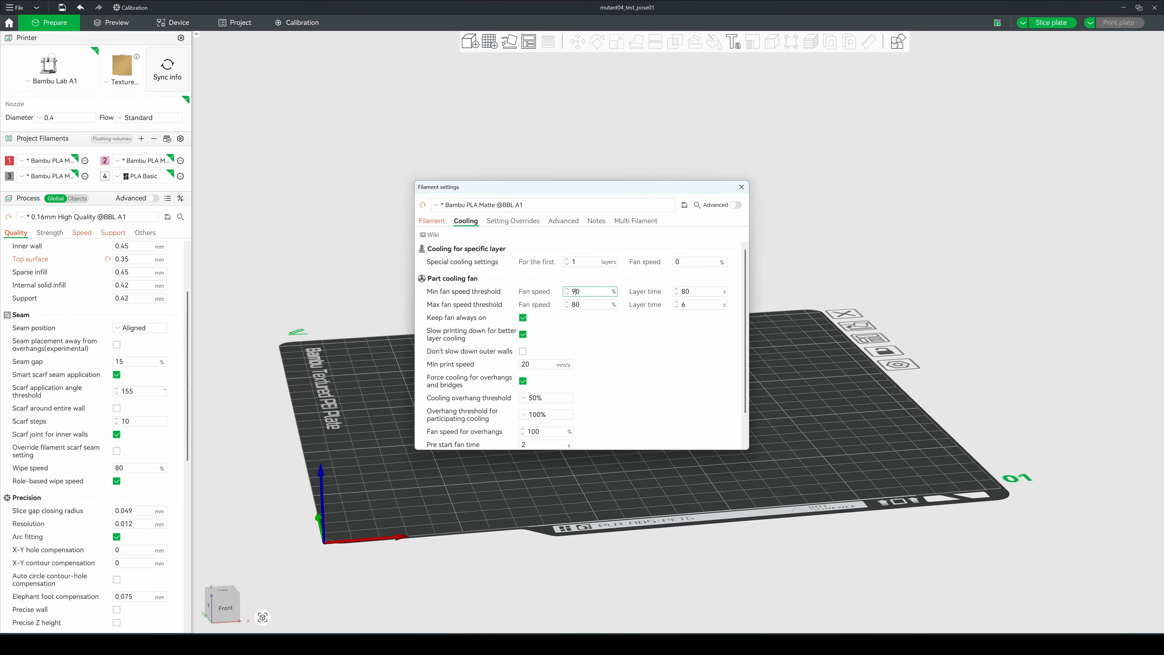
Set the max fan speed threshold to 100% fan speed with a layer time of 10 s
{"action": "left_click", "coordinate": [576, 304]}
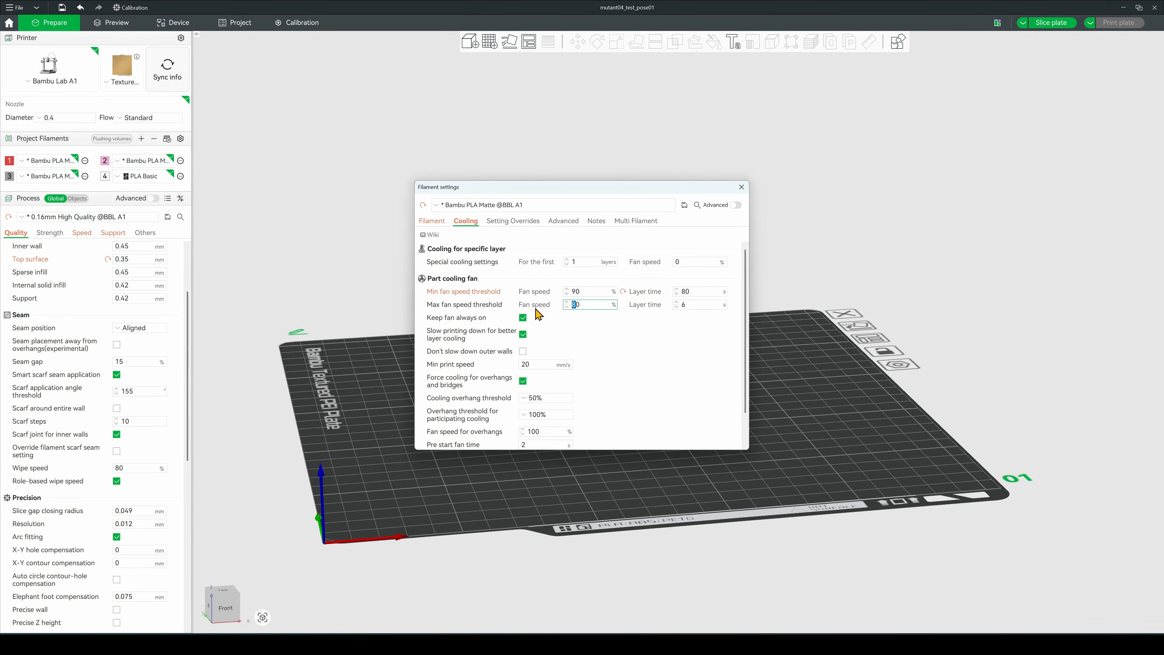
{"action": "key", "text": "BackSpace"}
{"action": "type", "text": "100"}
{"action": "key", "text": "Tab"}
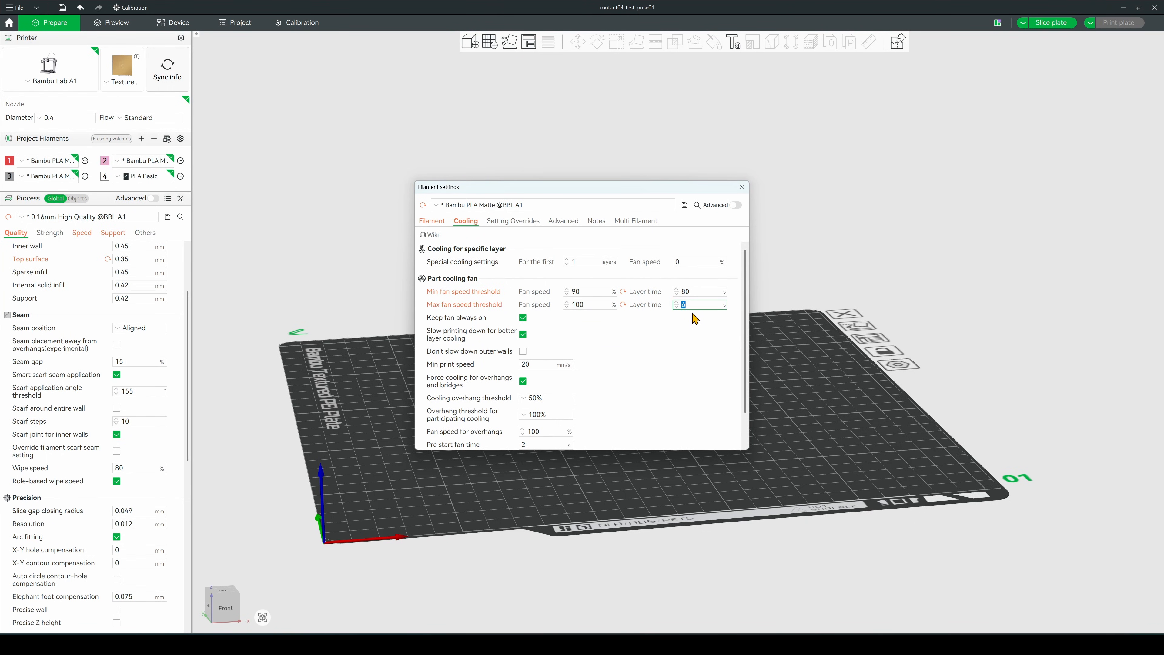
{"action": "type", "text": "10"}
{"action": "key", "text": "Tab"}
{"action": "scroll", "coordinate": [659, 362], "scroll_direction": "down", "scroll_amount": 1}
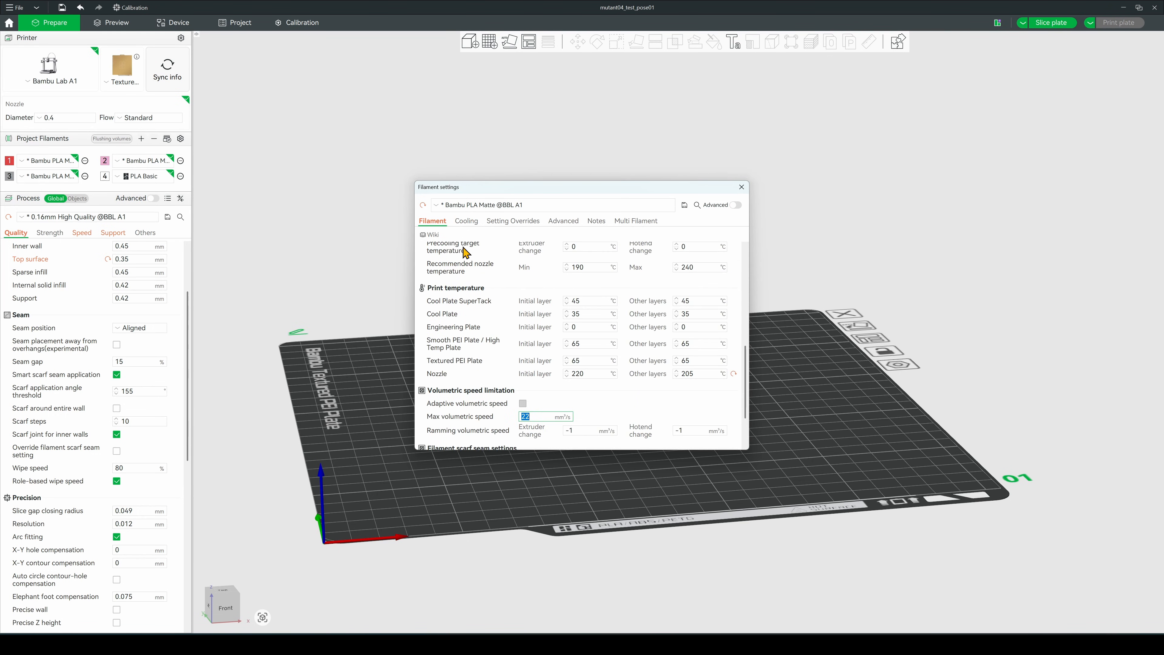
In the Bambu PLA Matte cooling settings, set the fan speed of the min fan speed threshold to 90%
{"action": "left_click", "coordinate": [466, 220]}
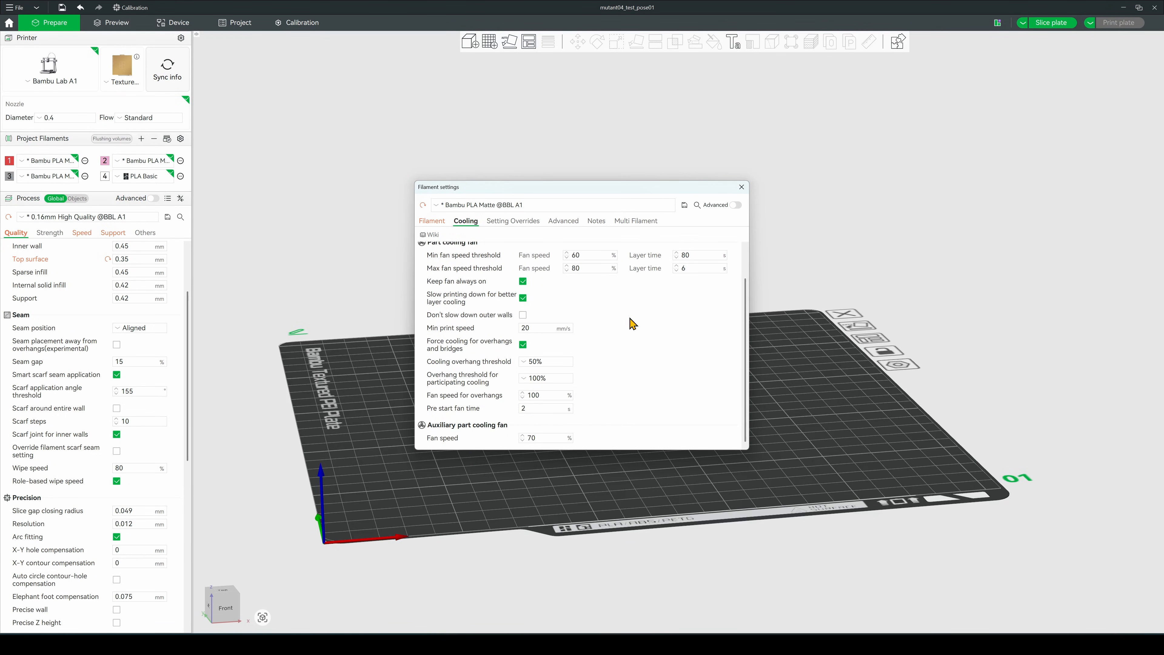
{"action": "scroll", "coordinate": [631, 322], "scroll_direction": "up", "scroll_amount": 1}
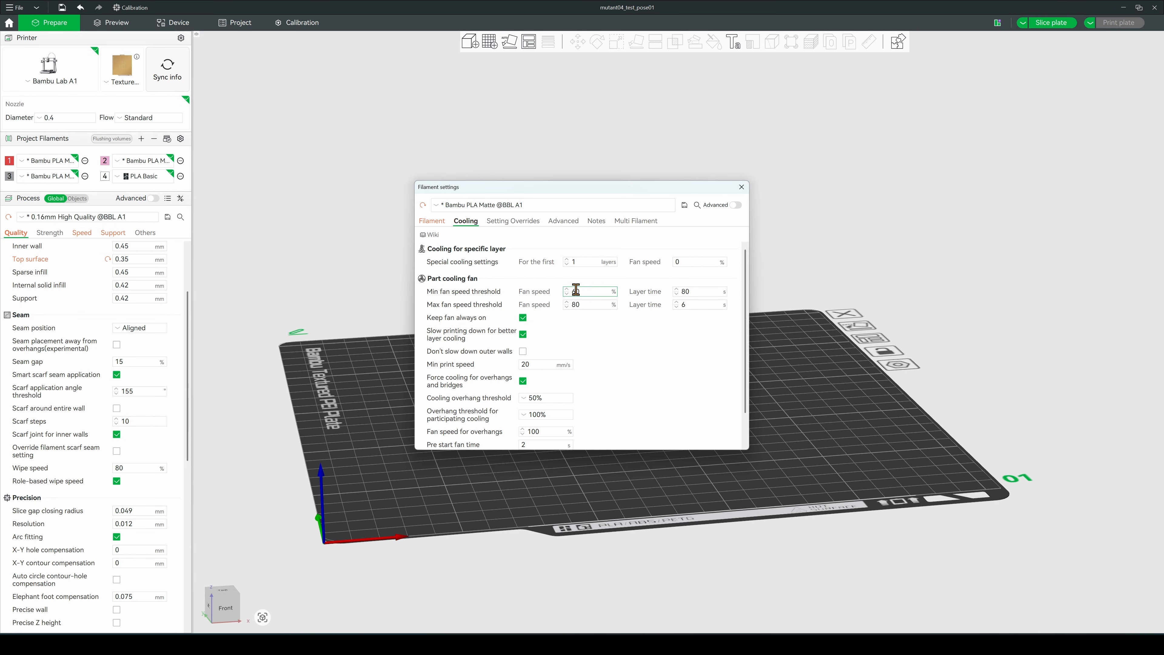
{"action": "left_click_drag", "start_coordinate": [571, 292], "coordinate": [576, 305]}
{"action": "type", "text": "90"}
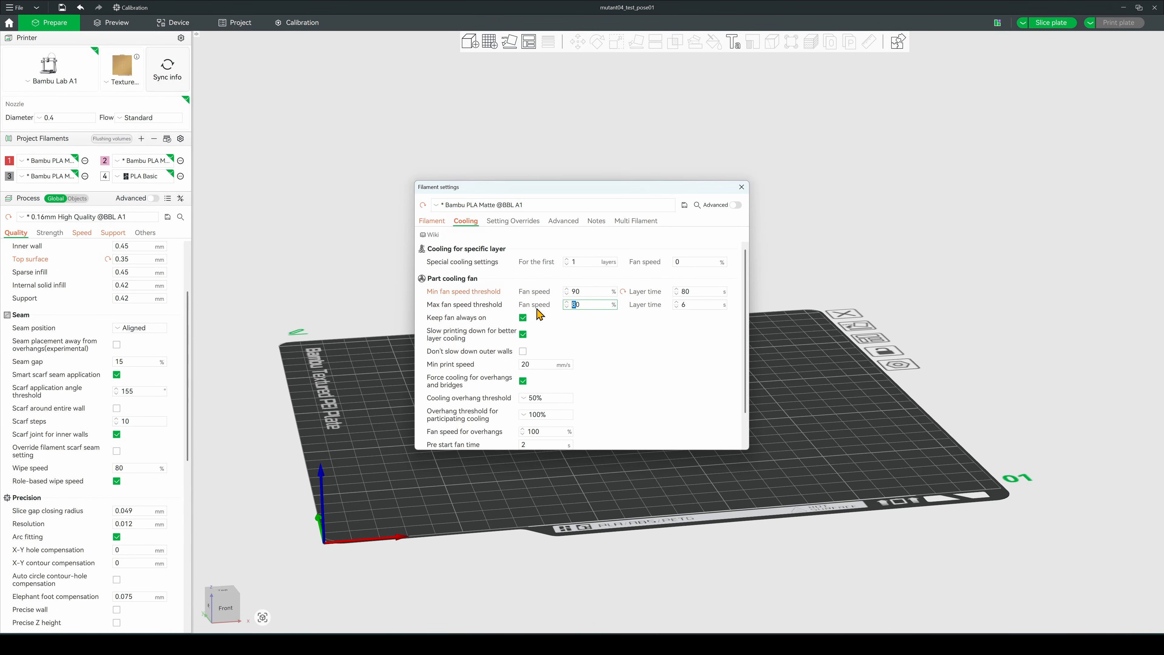
{"action": "type", "text": "100"}
Set the part cooling fan's max fan speed threshold to 100% and its layer time to 10 s
{"action": "key", "text": "Tab"}
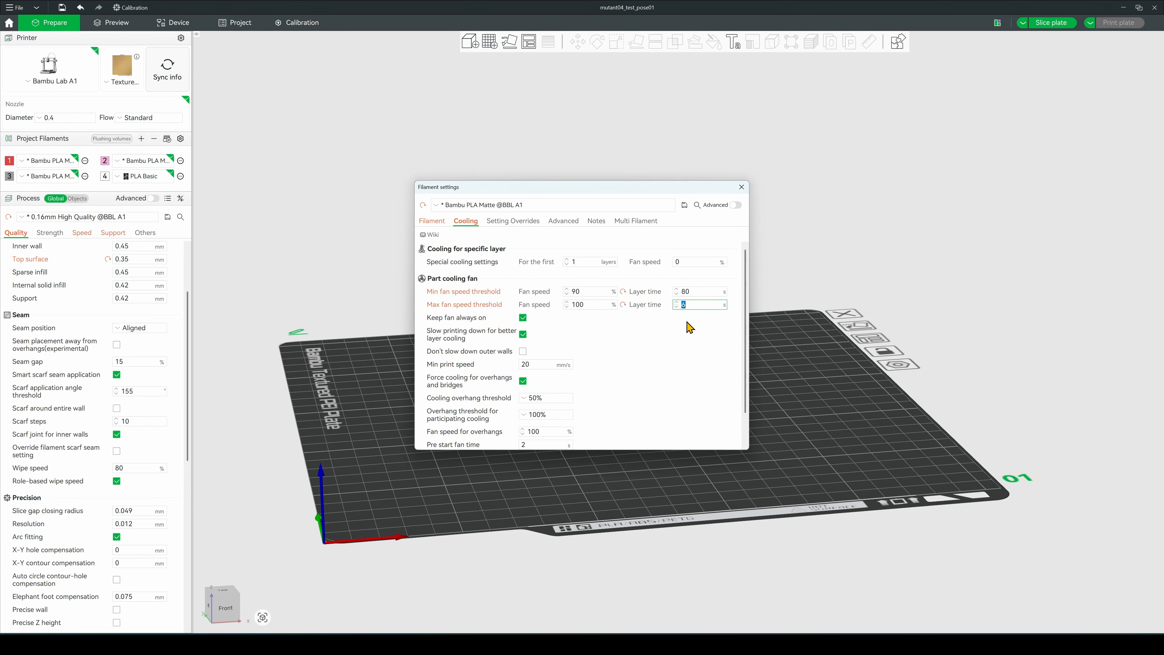
{"action": "type", "text": "10"}
{"action": "key", "text": "Tab"}
Set the filament's min print speed for layer cooling to 15 mm/s
{"action": "scroll", "coordinate": [661, 365], "scroll_direction": "down", "scroll_amount": 1}
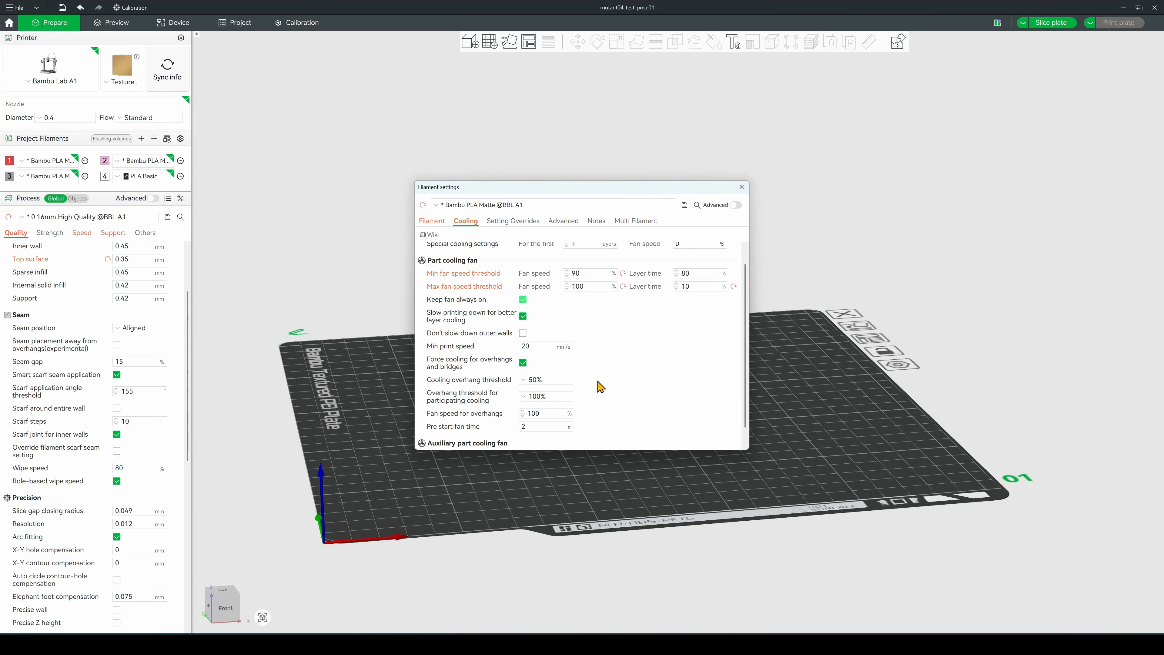
{"action": "double_click", "coordinate": [527, 346]}
{"action": "type", "text": "15"}
{"action": "key", "text": "Tab"}
{"action": "scroll", "coordinate": [609, 352], "scroll_direction": "up", "scroll_amount": 1}
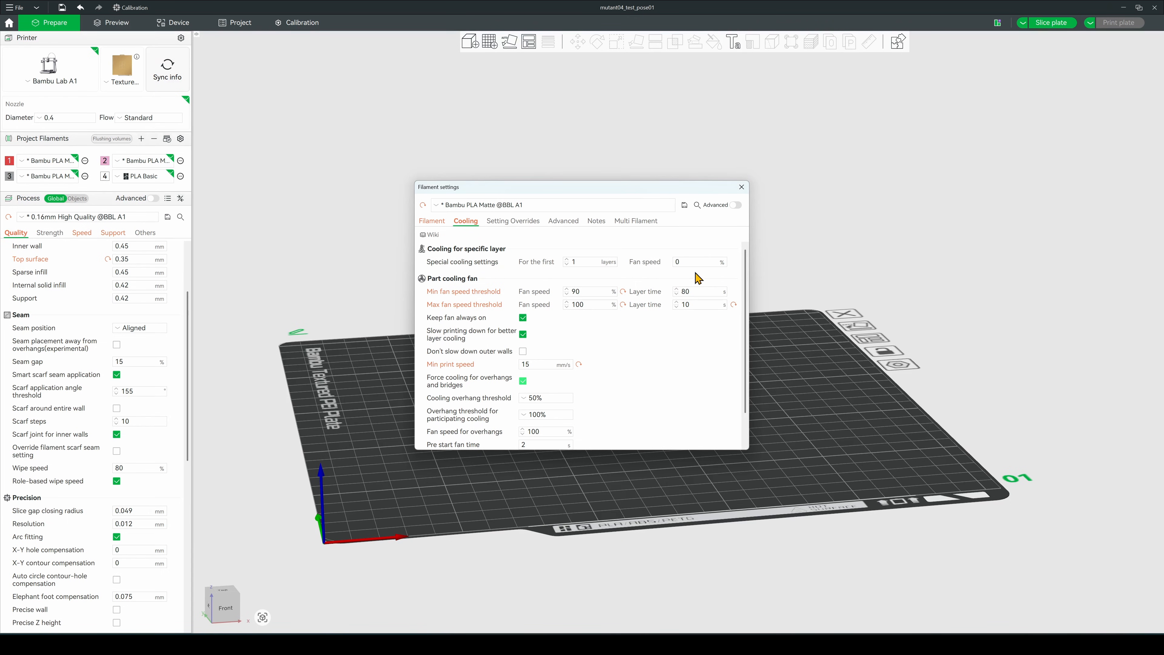
Close the filament settings and slice the plate with the miniature
{"action": "left_click", "coordinate": [741, 187]}
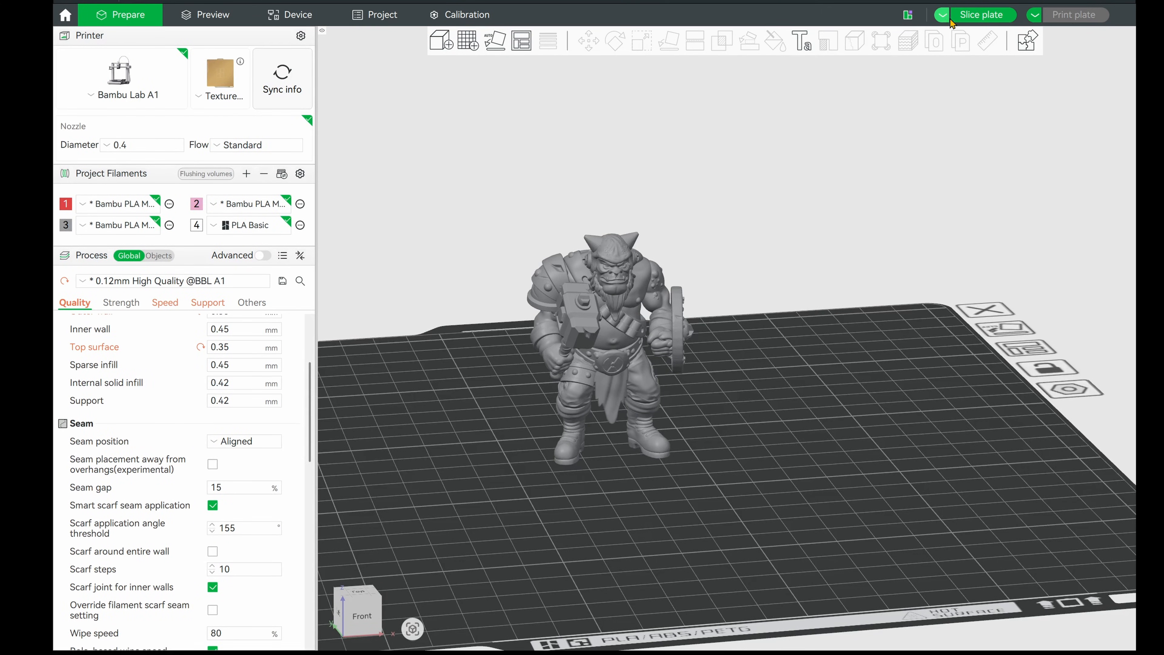
{"action": "left_click", "coordinate": [1051, 22]}
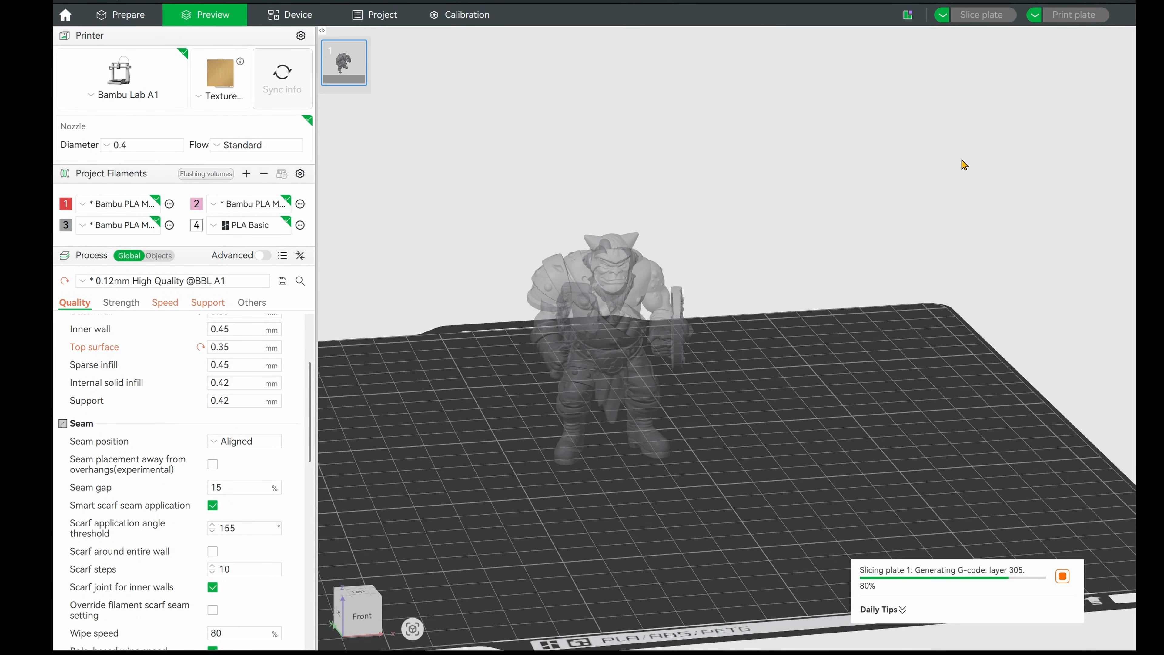